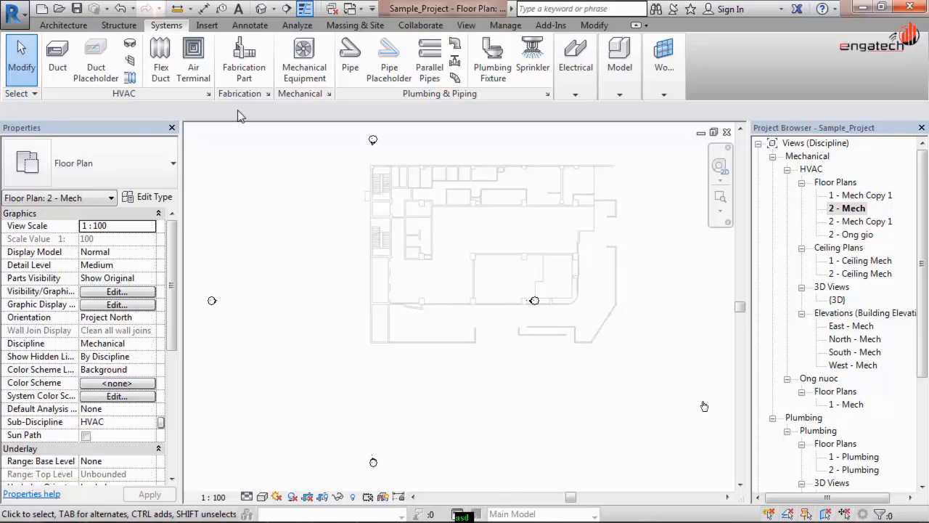
- Open the visibility/graphic overrides of the 2 - Mech floor plan and review the listed model categories
{"action": "left_click", "coordinate": [86, 292]}
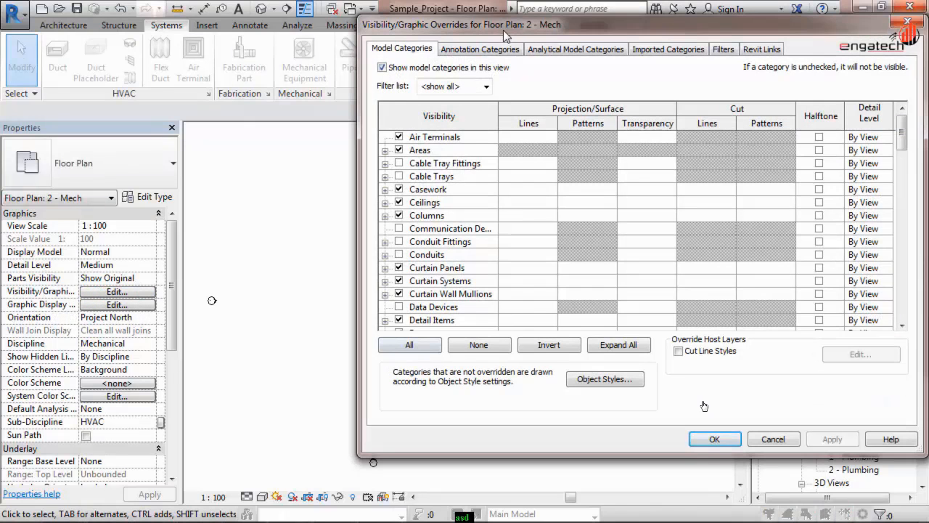
{"action": "left_click_drag", "start_coordinate": [503, 29], "coordinate": [451, 19]}
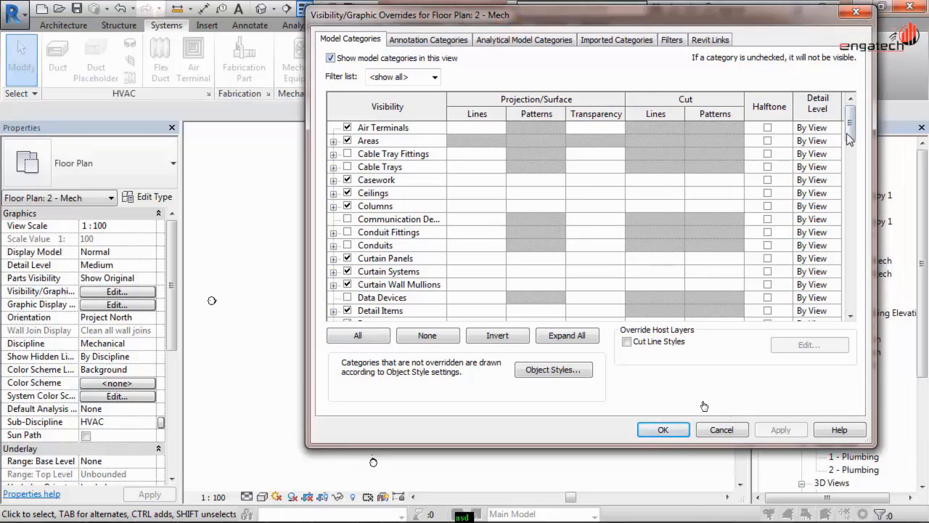
{"action": "mouse_move", "coordinate": [852, 128]}
{"action": "left_mouse_down"}
{"action": "mouse_move", "coordinate": [849, 138]}
{"action": "mouse_move", "coordinate": [860, 117]}
{"action": "left_mouse_up"}
{"action": "left_click", "coordinate": [378, 181]}
{"action": "scroll", "coordinate": [378, 218], "scroll_direction": "down", "scroll_amount": 3}
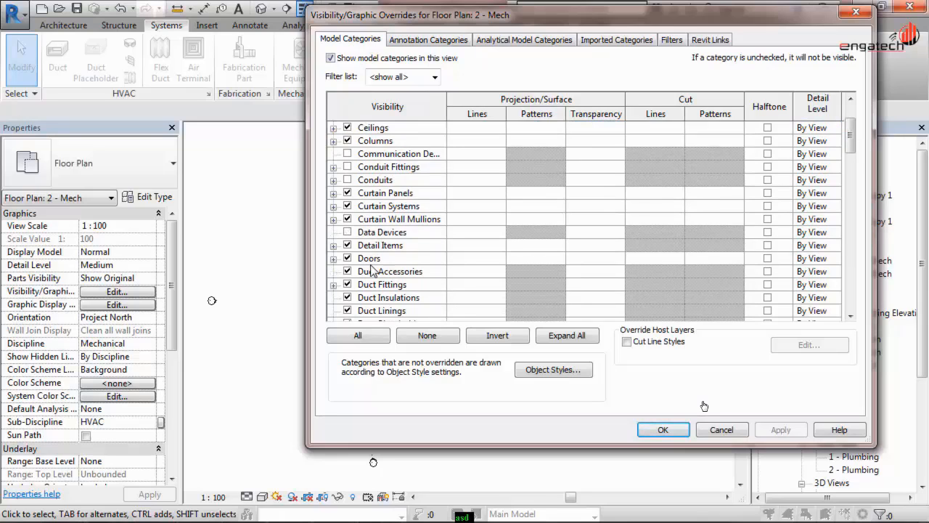
{"action": "scroll", "coordinate": [367, 261], "scroll_direction": "down", "scroll_amount": 3}
{"action": "scroll", "coordinate": [386, 281], "scroll_direction": "down", "scroll_amount": 5}
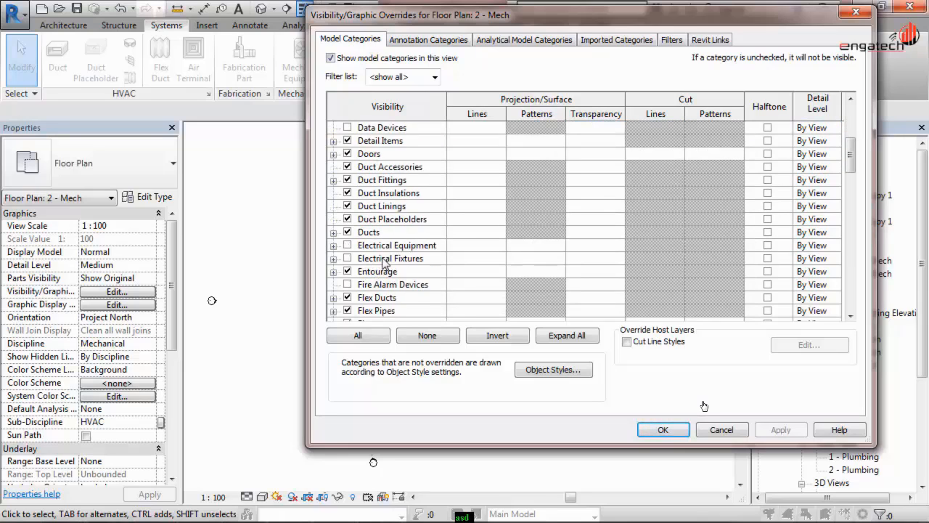
{"action": "scroll", "coordinate": [395, 183], "scroll_direction": "down", "scroll_amount": 5}
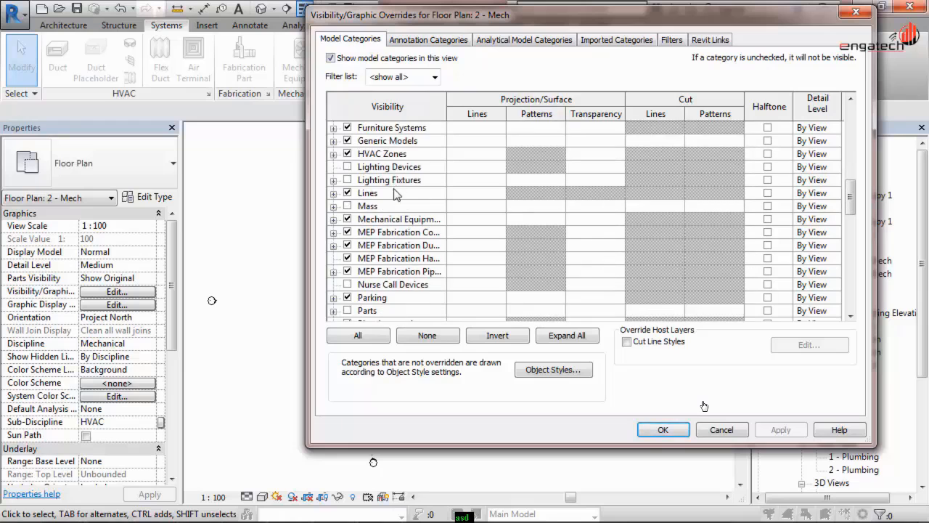
{"action": "left_click", "coordinate": [660, 430]}
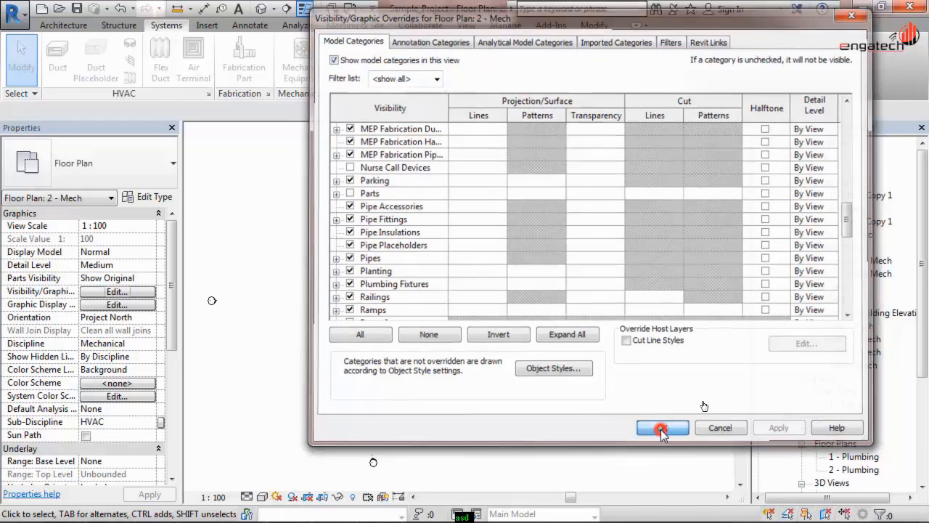
- Draw a 300 x 300 rectangular duct run of four connected segments going right, down about 10800 mm, left and back up
{"action": "left_click", "coordinate": [60, 66]}
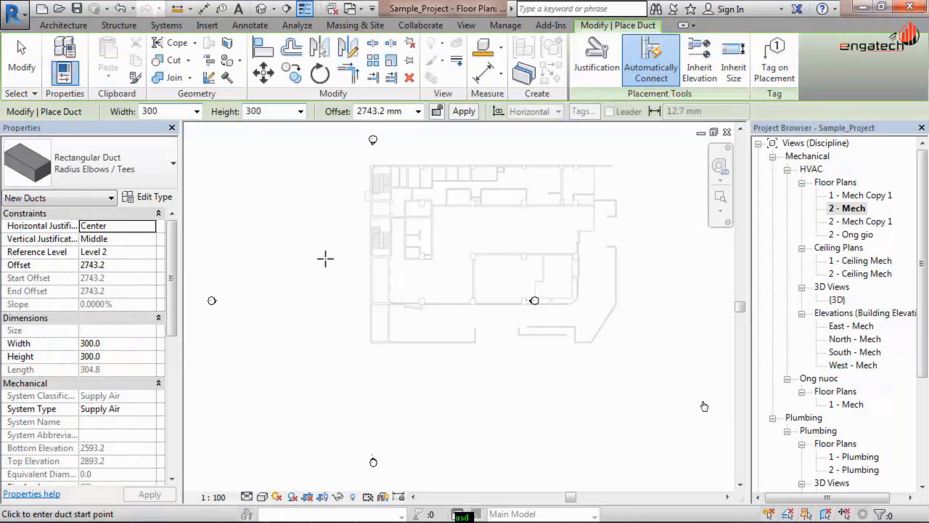
{"action": "left_click", "coordinate": [324, 257]}
{"action": "scroll", "coordinate": [429, 259], "scroll_direction": "up", "scroll_amount": 4}
{"action": "scroll", "coordinate": [429, 259], "scroll_direction": "up", "scroll_amount": 1}
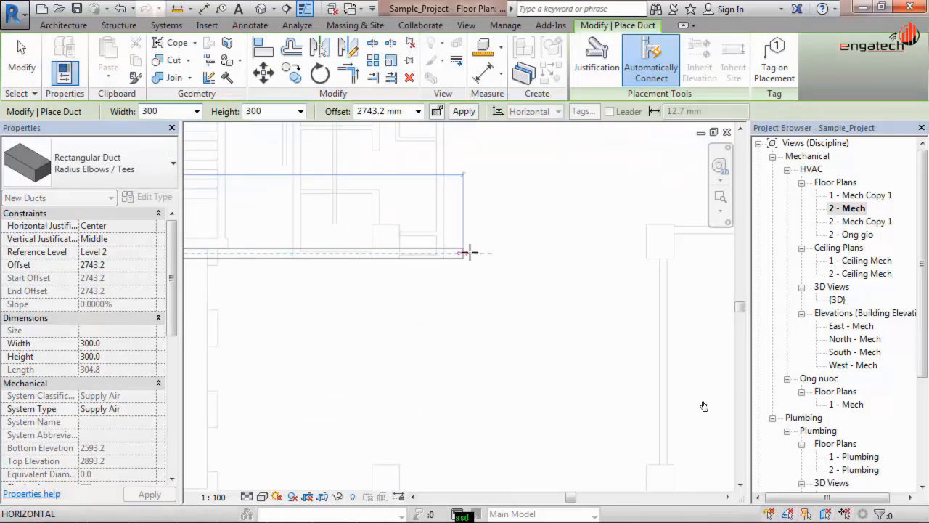
{"action": "left_click", "coordinate": [478, 251]}
{"action": "scroll", "coordinate": [480, 253], "scroll_direction": "down", "scroll_amount": 2}
{"action": "middle_click_drag", "start_coordinate": [479, 361], "coordinate": [494, 290]}
{"action": "scroll", "coordinate": [495, 292], "scroll_direction": "down", "scroll_amount": 1}
{"action": "left_click", "coordinate": [497, 329]}
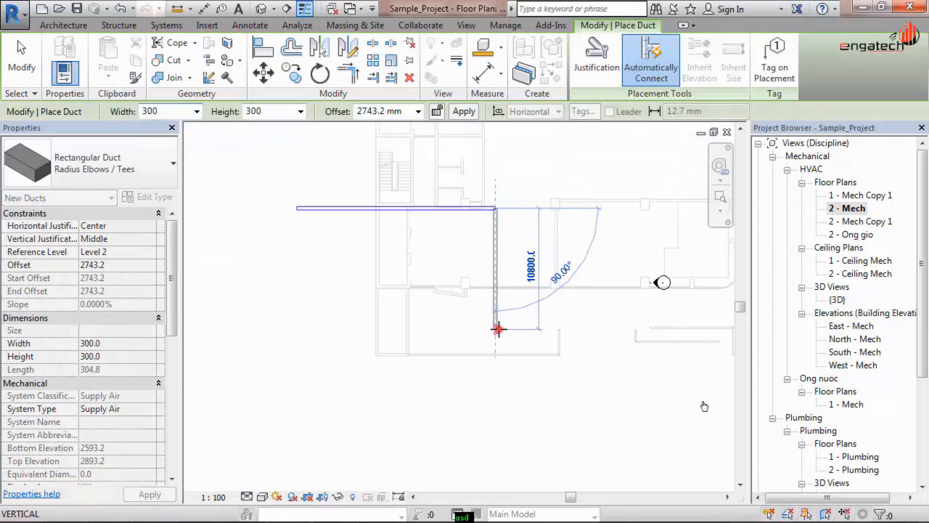
{"action": "left_click", "coordinate": [363, 329]}
{"action": "left_click", "coordinate": [363, 242]}
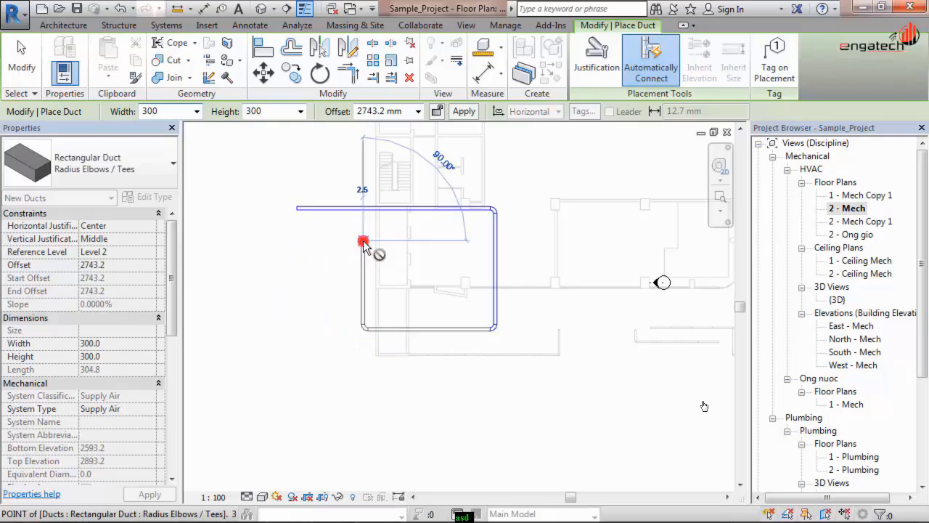
{"action": "key", "text": "Escape"}
{"action": "key", "text": "Escape"}
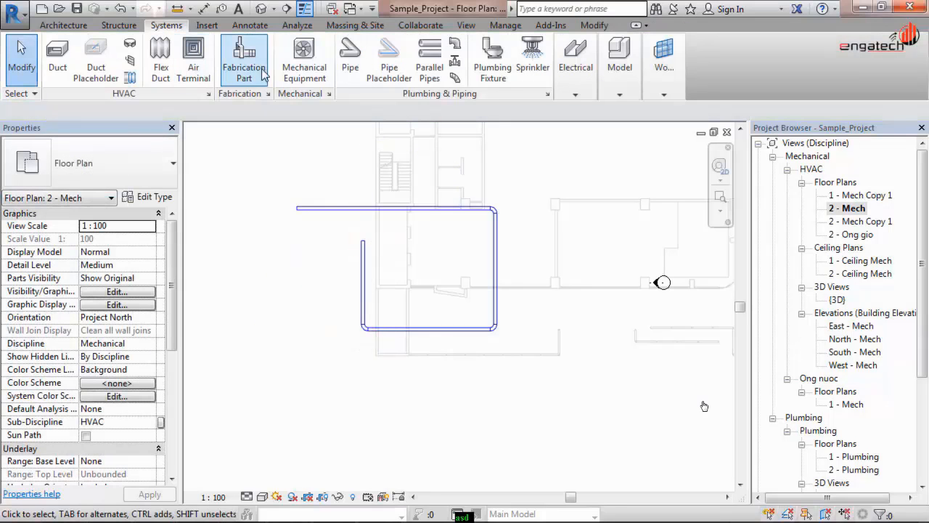
- Start placing a 150 mm Standard pipe and set the floor plan's detail level to Fine
{"action": "left_click", "coordinate": [350, 57]}
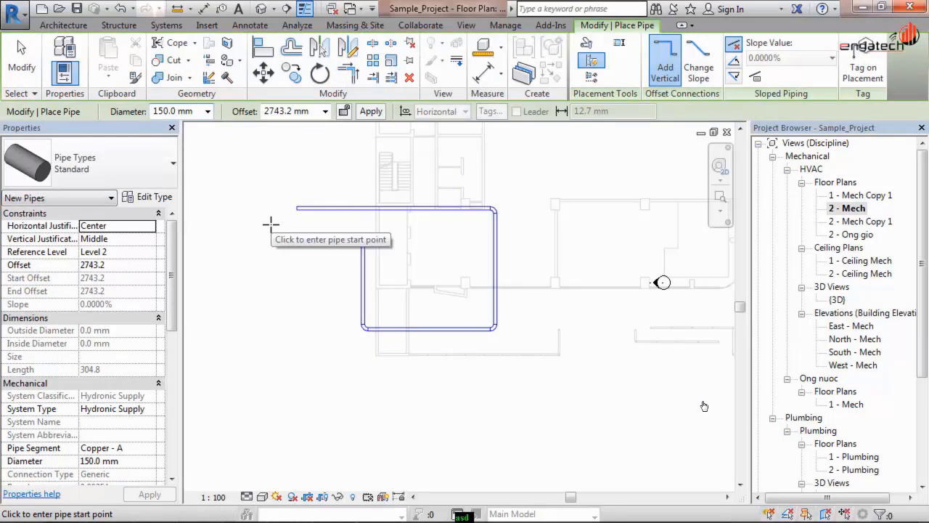
{"action": "left_click", "coordinate": [268, 178]}
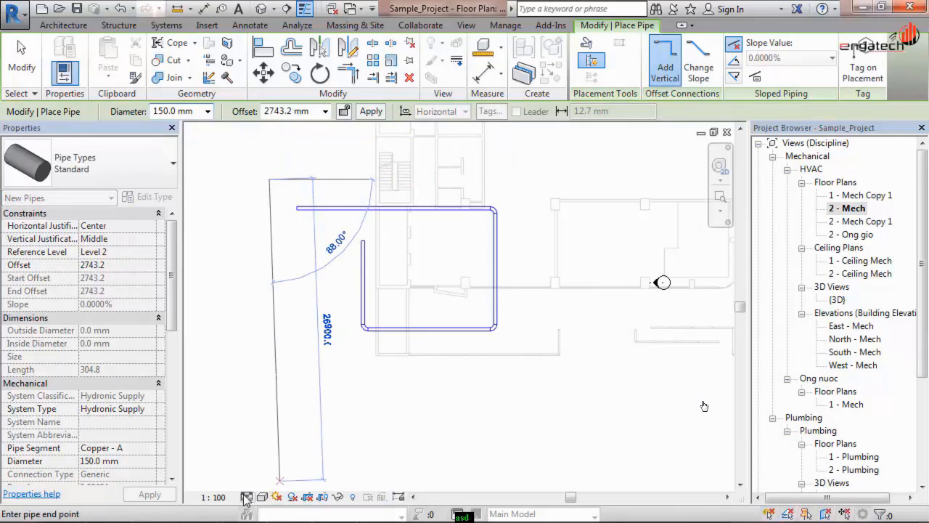
{"action": "left_click", "coordinate": [276, 497]}
{"action": "left_click", "coordinate": [266, 479]}
- Draw a four-segment 150 mm pipe run going right above the duct, down beside it, right and back up
{"action": "left_click", "coordinate": [294, 177]}
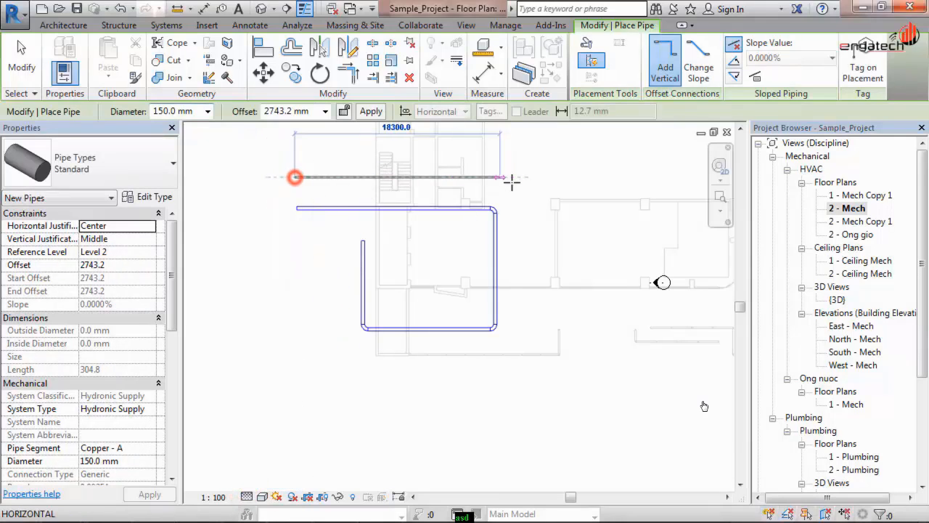
{"action": "left_click", "coordinate": [517, 176]}
{"action": "left_click", "coordinate": [517, 319]}
{"action": "left_click", "coordinate": [570, 322]}
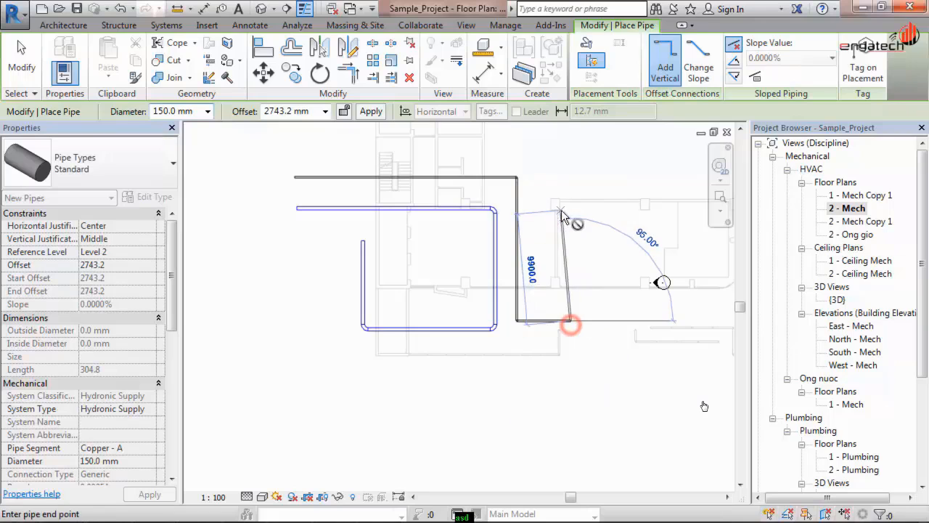
{"action": "left_click", "coordinate": [570, 205]}
{"action": "key", "text": "Escape"}
{"action": "key", "text": "Escape"}
{"action": "scroll", "coordinate": [424, 273], "scroll_direction": "up", "scroll_amount": 2}
{"action": "middle_click_drag", "start_coordinate": [421, 267], "coordinate": [443, 286]}
{"action": "scroll", "coordinate": [437, 264], "scroll_direction": "down", "scroll_amount": 1}
{"action": "scroll", "coordinate": [444, 286], "scroll_direction": "down", "scroll_amount": 2}
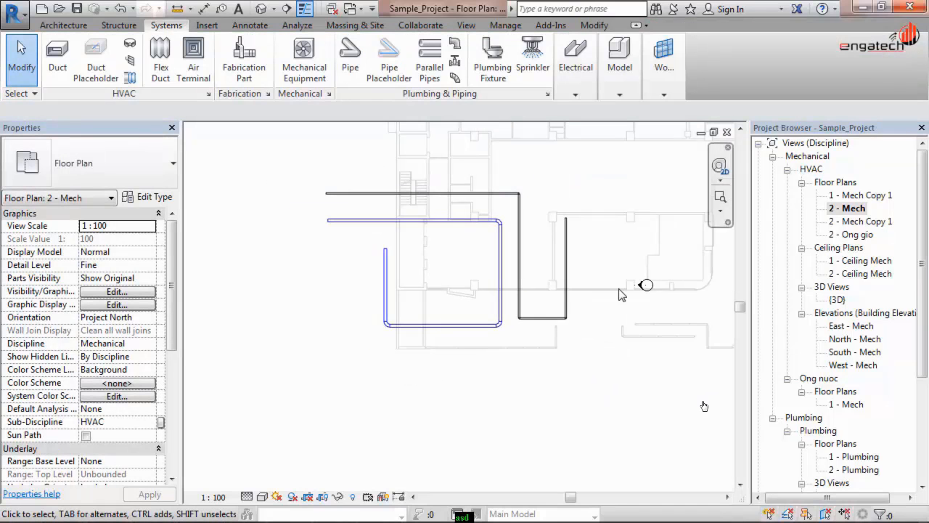
{"action": "middle_click_drag", "start_coordinate": [414, 251], "coordinate": [437, 234]}
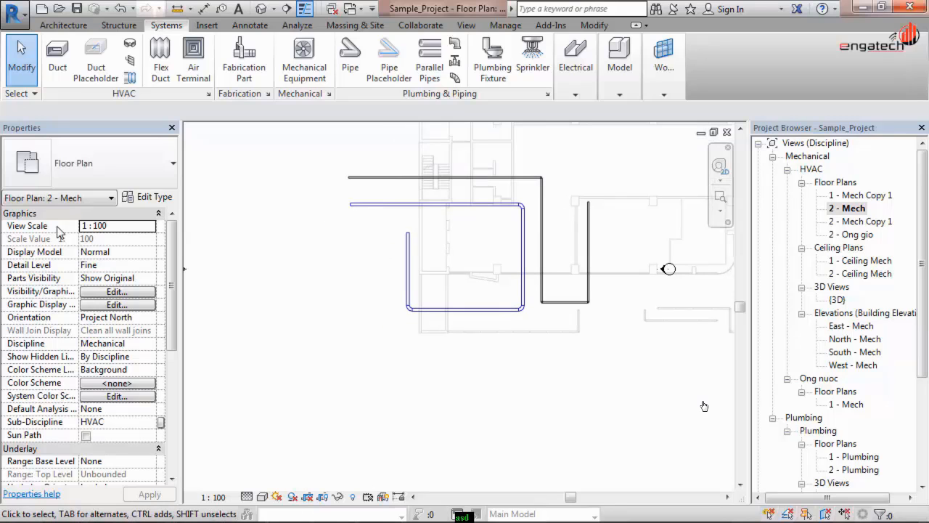
- Hide the Pipes and Pipe Fittings categories in the 2 - Mech floor plan through its visibility overrides
{"action": "left_click", "coordinate": [137, 293]}
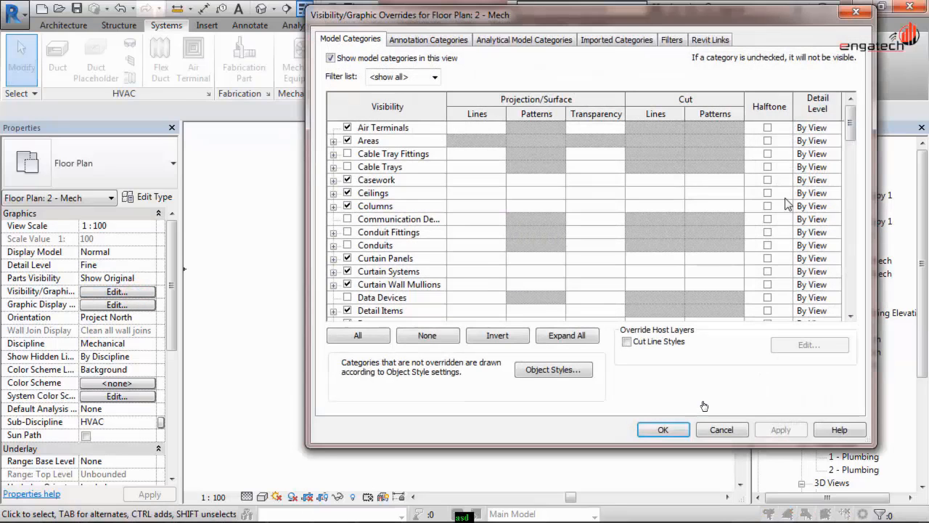
{"action": "left_click_drag", "start_coordinate": [850, 131], "coordinate": [834, 222]}
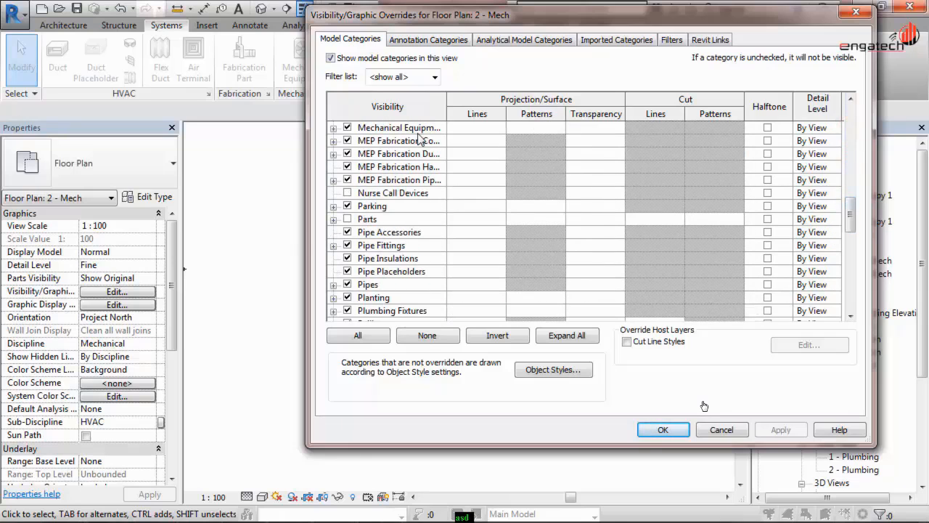
{"action": "left_click", "coordinate": [347, 284]}
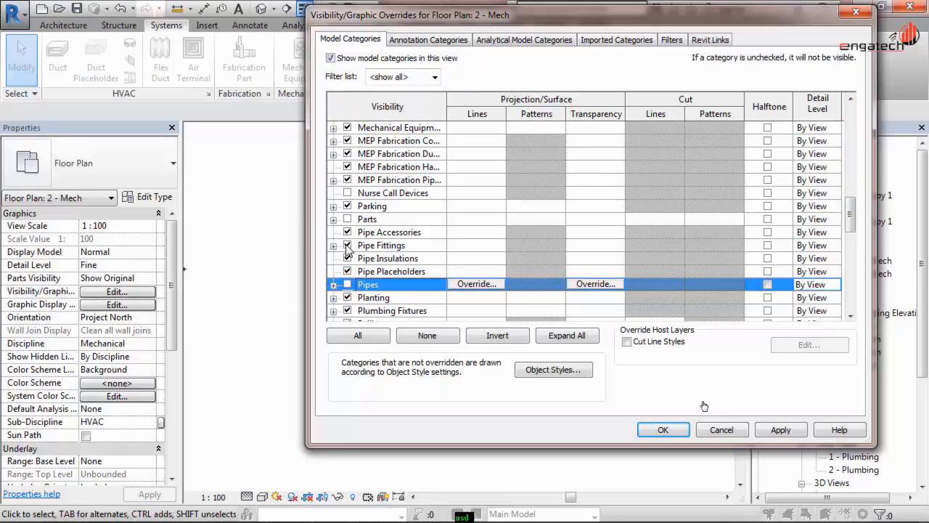
{"action": "left_click", "coordinate": [347, 247]}
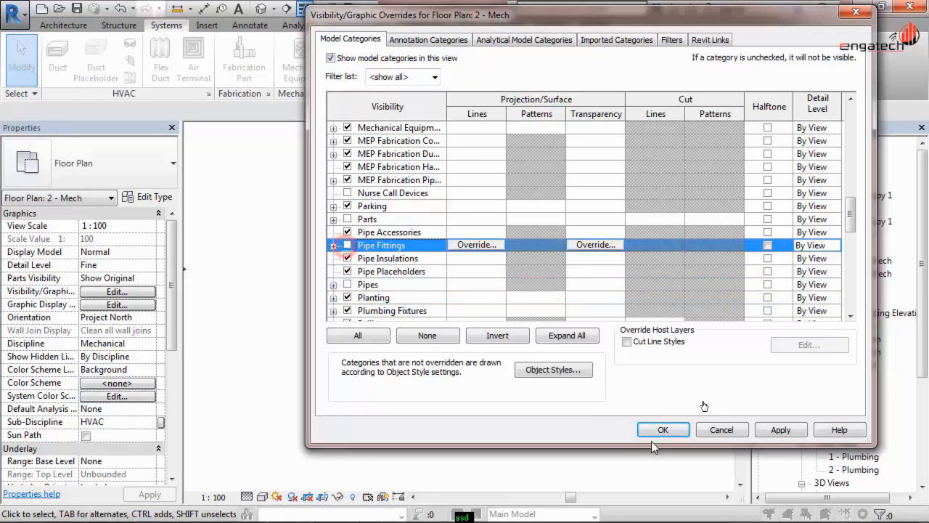
{"action": "left_click", "coordinate": [662, 429]}
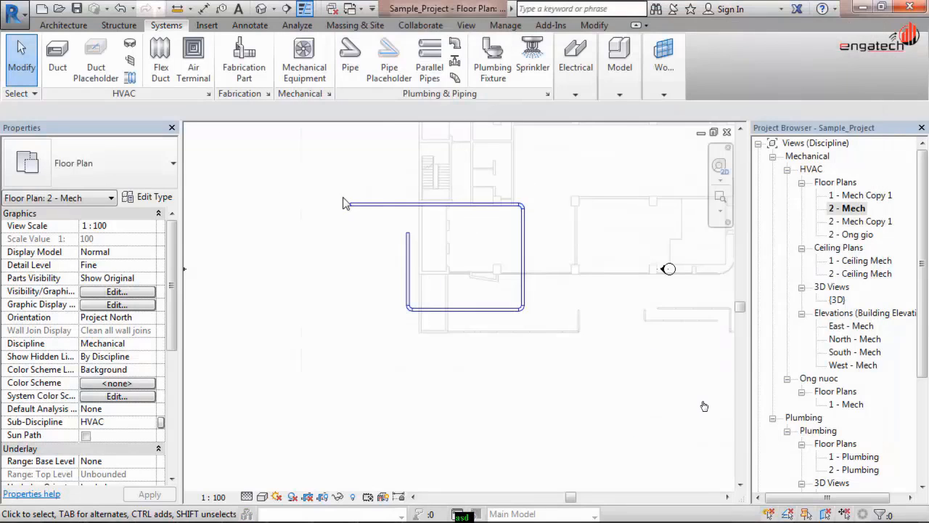
- Turn the visibility of Pipe Fittings and Pipes back on in the floor plan's visibility overrides
{"action": "left_click", "coordinate": [136, 294]}
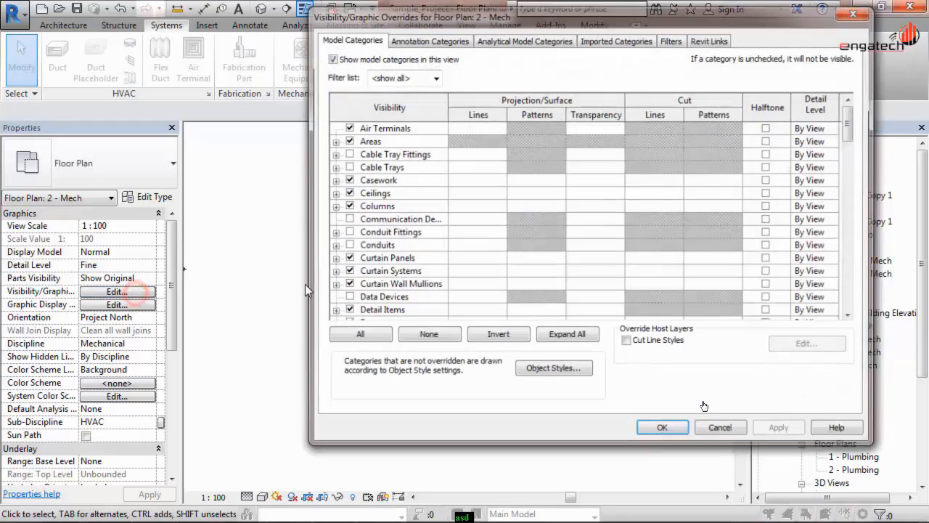
{"action": "left_click_drag", "start_coordinate": [852, 139], "coordinate": [845, 226]}
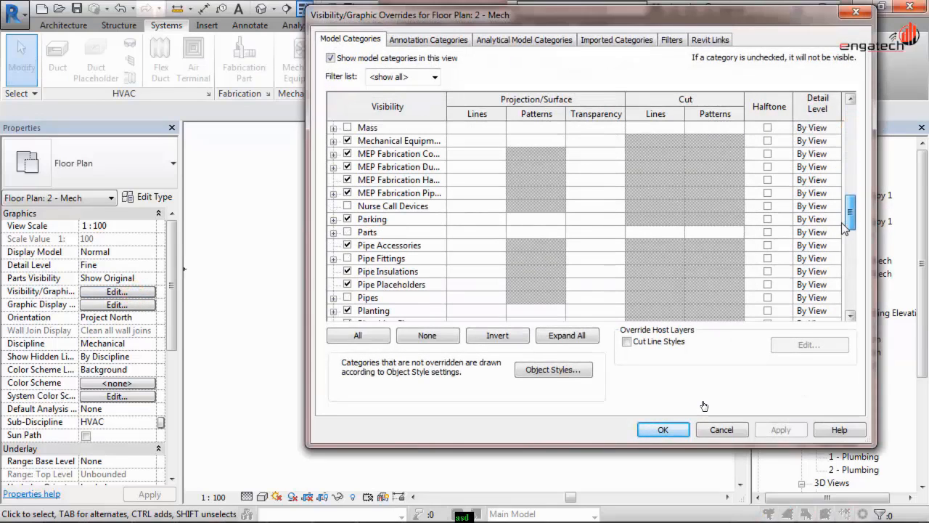
{"action": "left_click", "coordinate": [348, 259]}
{"action": "left_click", "coordinate": [348, 297]}
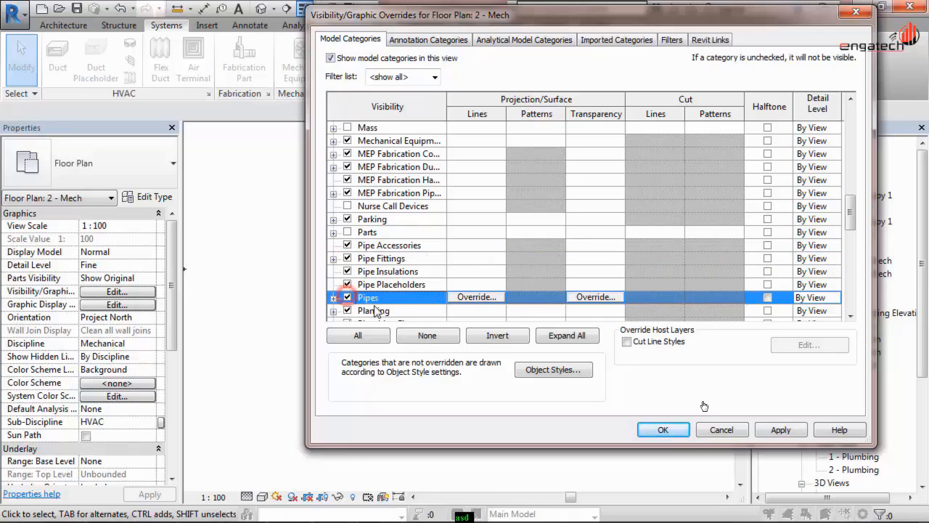
- Hide the Ducts and Duct Fittings categories in the floor plan and apply the visibility overrides
{"action": "left_click_drag", "start_coordinate": [849, 227], "coordinate": [848, 161]}
{"action": "left_click", "coordinate": [348, 192]}
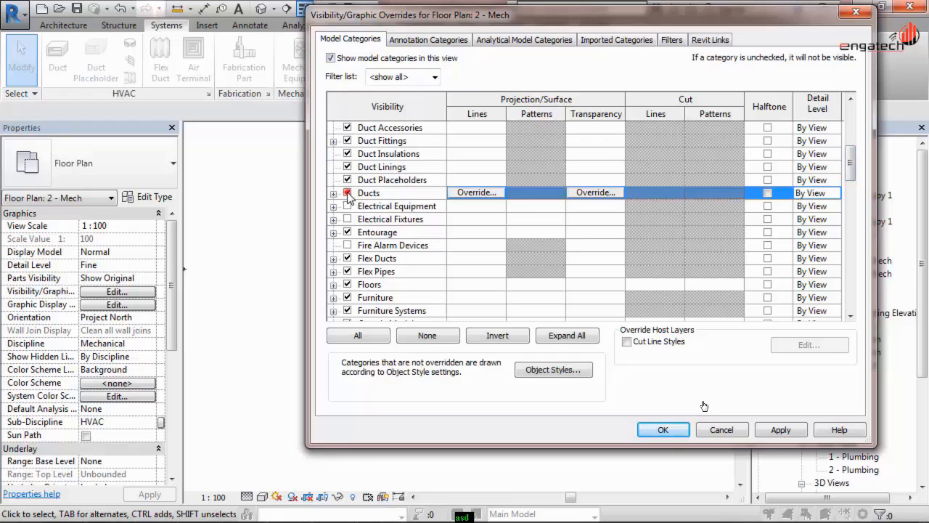
{"action": "left_click", "coordinate": [348, 141]}
{"action": "left_click", "coordinate": [663, 429]}
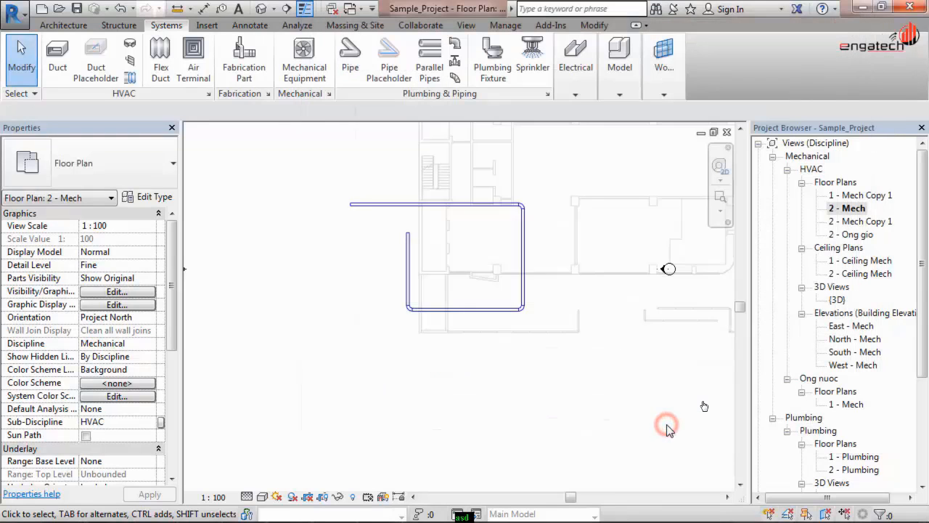
{"action": "middle_click_drag", "start_coordinate": [516, 278], "coordinate": [511, 295]}
{"action": "scroll", "coordinate": [523, 252], "scroll_direction": "up", "scroll_amount": 6}
{"action": "scroll", "coordinate": [523, 252], "scroll_direction": "down", "scroll_amount": 5}
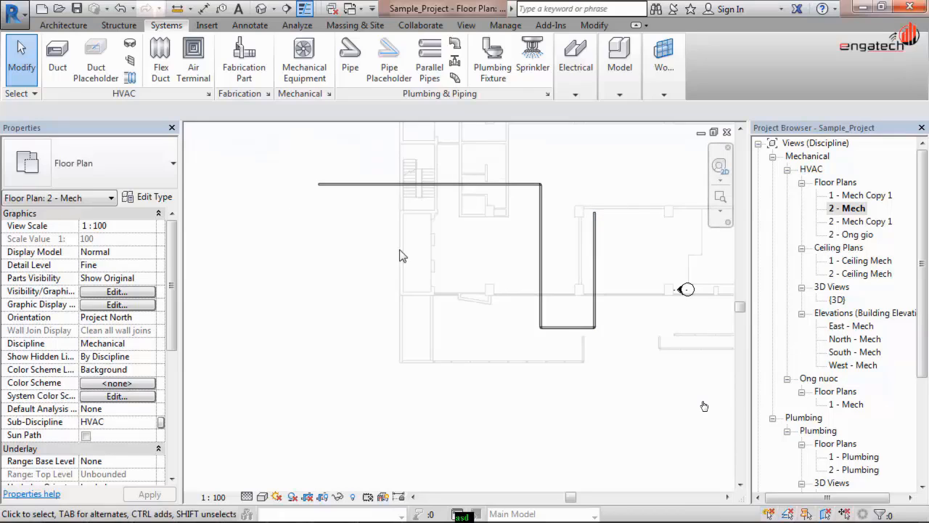
{"action": "middle_click_drag", "start_coordinate": [429, 262], "coordinate": [419, 288]}
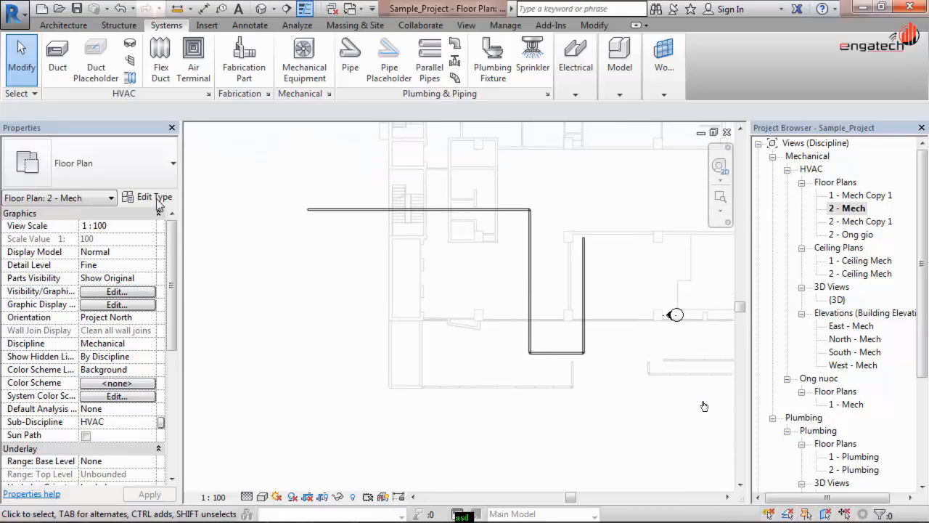
- Turn the Ducts category back on in the visibility overrides of the 2 - Mech floor plan
{"action": "left_click", "coordinate": [115, 291]}
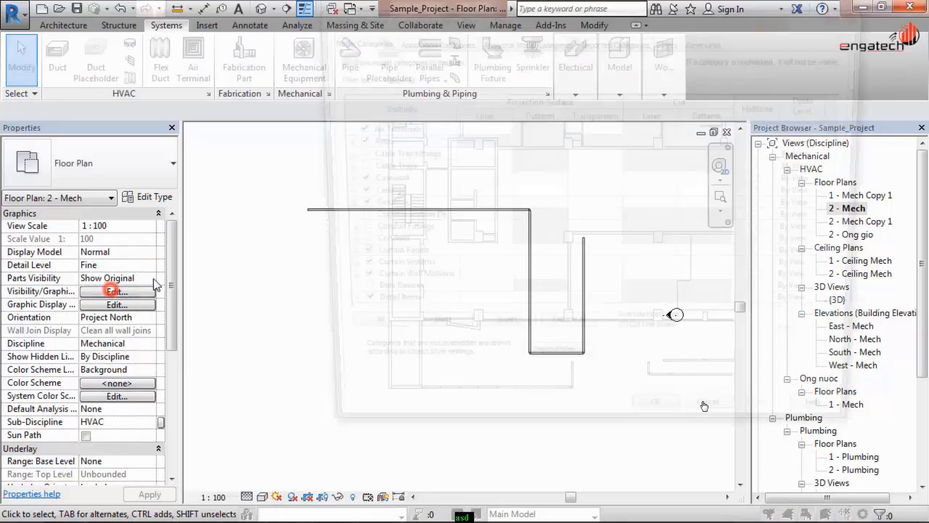
{"action": "left_click", "coordinate": [381, 167]}
{"action": "scroll", "coordinate": [386, 275], "scroll_direction": "down", "scroll_amount": 10}
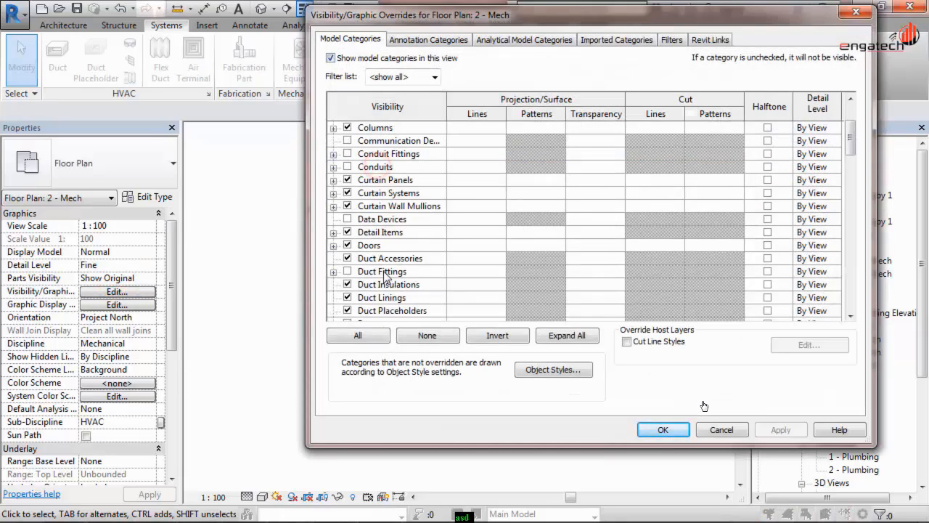
{"action": "scroll", "coordinate": [386, 274], "scroll_direction": "down", "scroll_amount": 2}
{"action": "scroll", "coordinate": [391, 270], "scroll_direction": "up", "scroll_amount": 9}
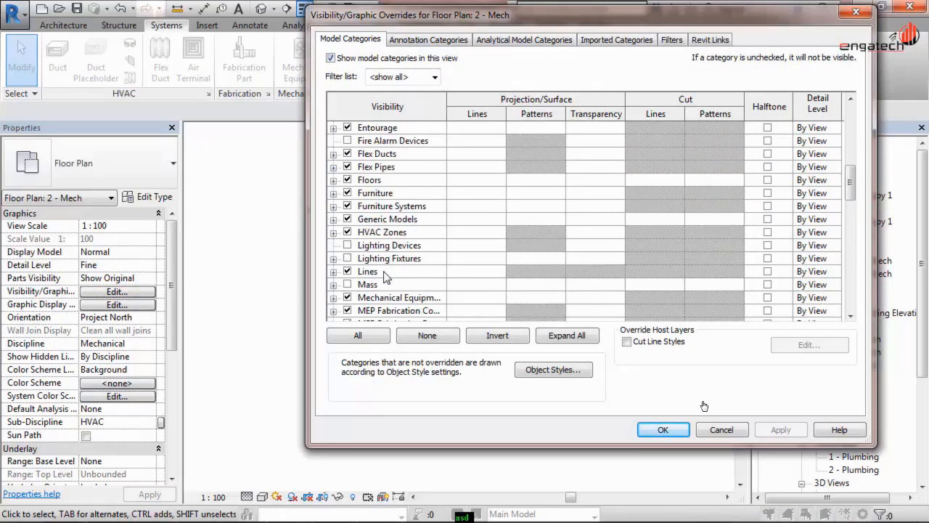
{"action": "scroll", "coordinate": [418, 240], "scroll_direction": "up", "scroll_amount": 2}
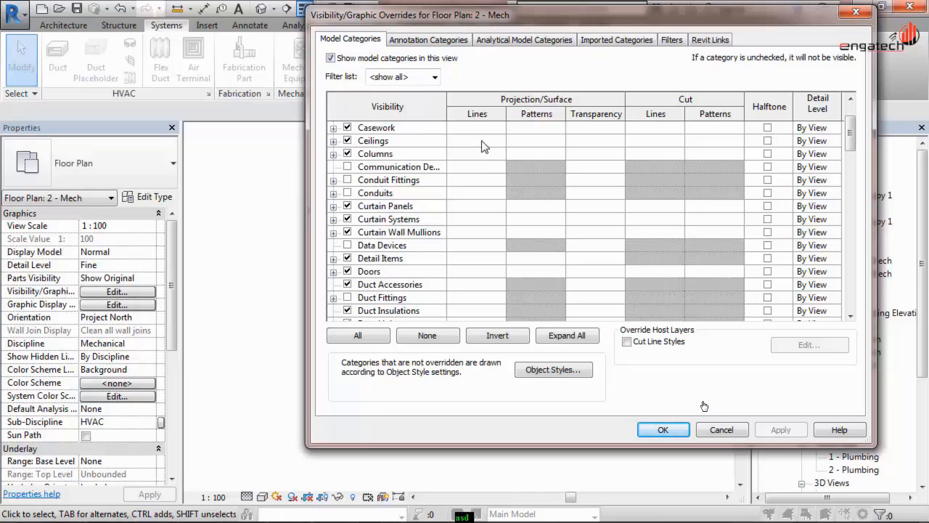
{"action": "left_click", "coordinate": [476, 233]}
{"action": "left_click", "coordinate": [476, 219], "text": "shift"}
{"action": "scroll", "coordinate": [372, 267], "scroll_direction": "down", "scroll_amount": 5}
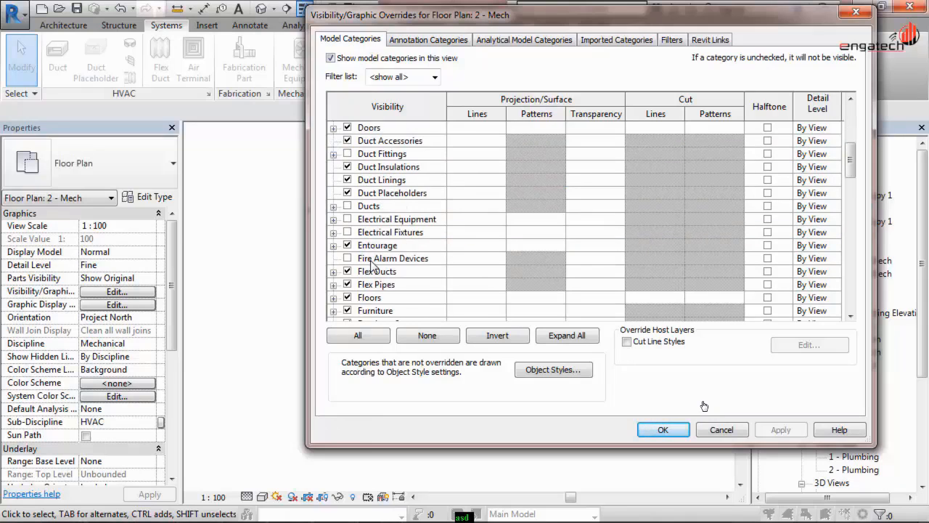
{"action": "scroll", "coordinate": [372, 267], "scroll_direction": "up", "scroll_amount": 2}
{"action": "scroll", "coordinate": [383, 182], "scroll_direction": "up", "scroll_amount": 2}
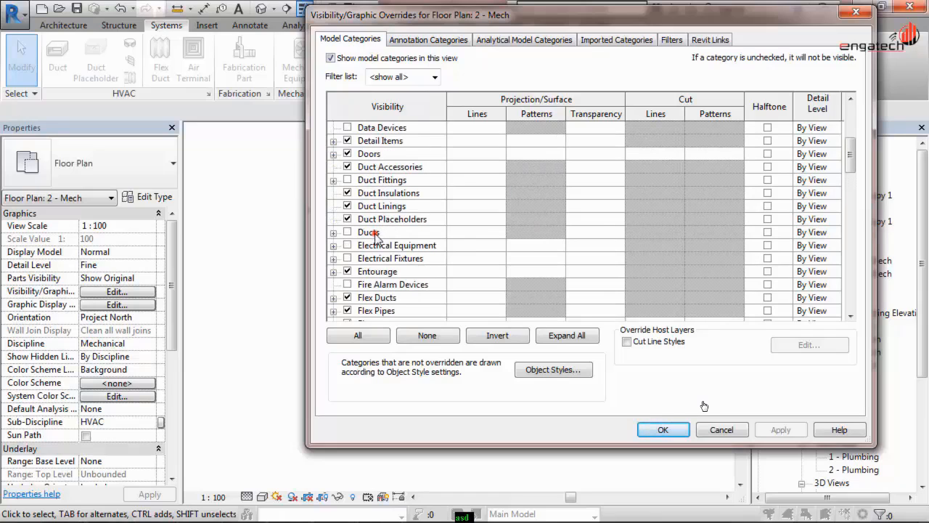
{"action": "left_click", "coordinate": [372, 233]}
- Override the Ducts projection lines with magenta colour, the IMPORT-A-1.002 dashed pattern and line weight 4, and apply the overrides
{"action": "left_click", "coordinate": [468, 232]}
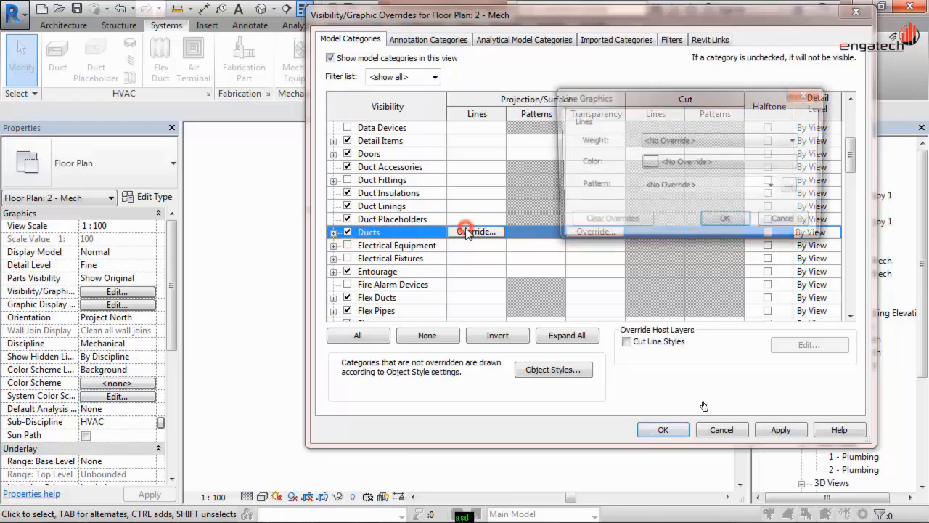
{"action": "left_click", "coordinate": [663, 143]}
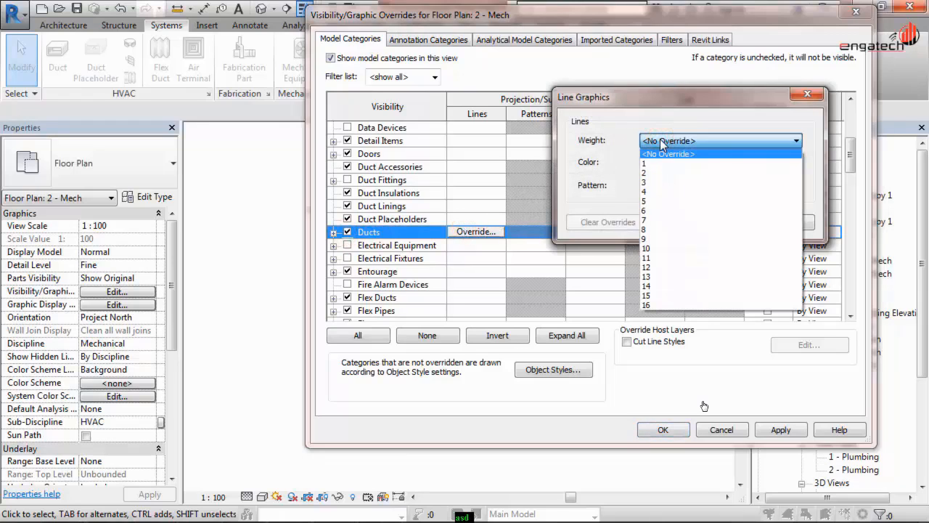
{"action": "left_click", "coordinate": [663, 142]}
{"action": "left_click", "coordinate": [663, 163]}
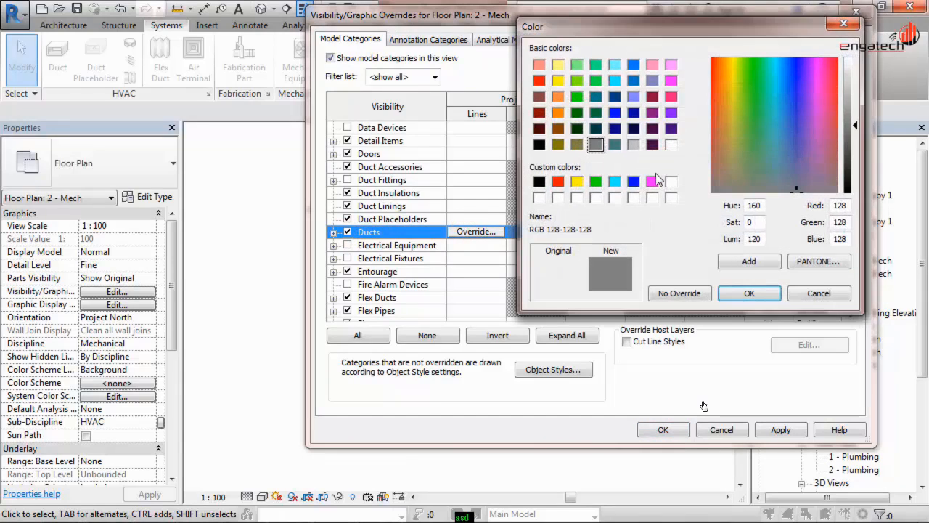
{"action": "left_click", "coordinate": [653, 182]}
{"action": "left_click", "coordinate": [755, 293]}
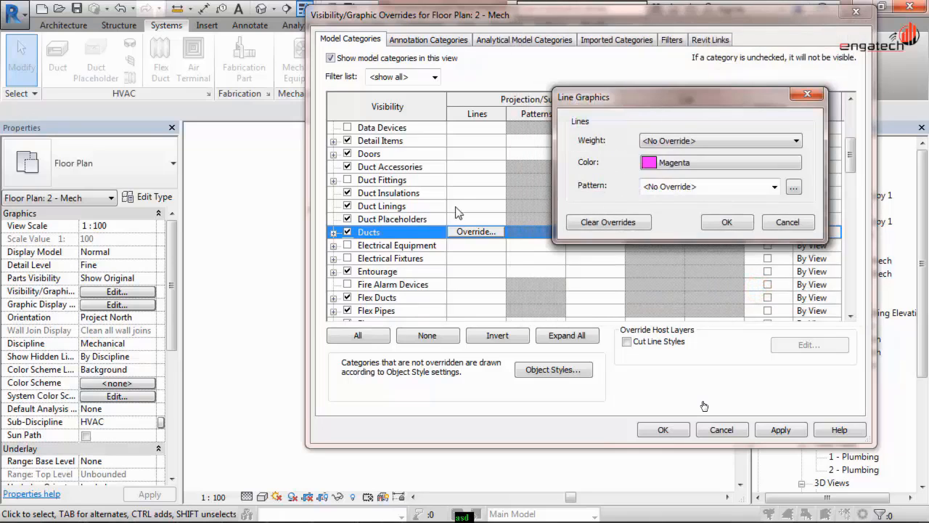
{"action": "left_click", "coordinate": [687, 187]}
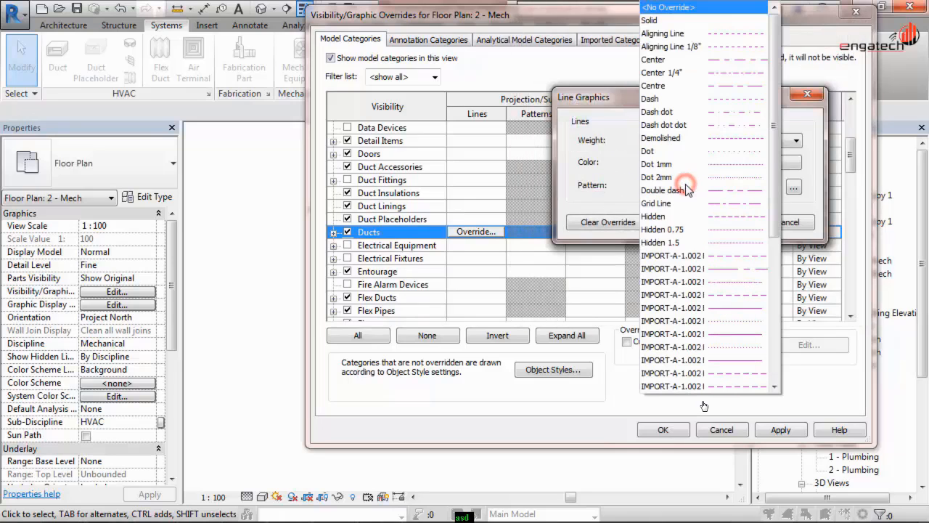
{"action": "left_click", "coordinate": [694, 256]}
{"action": "left_click", "coordinate": [722, 141]}
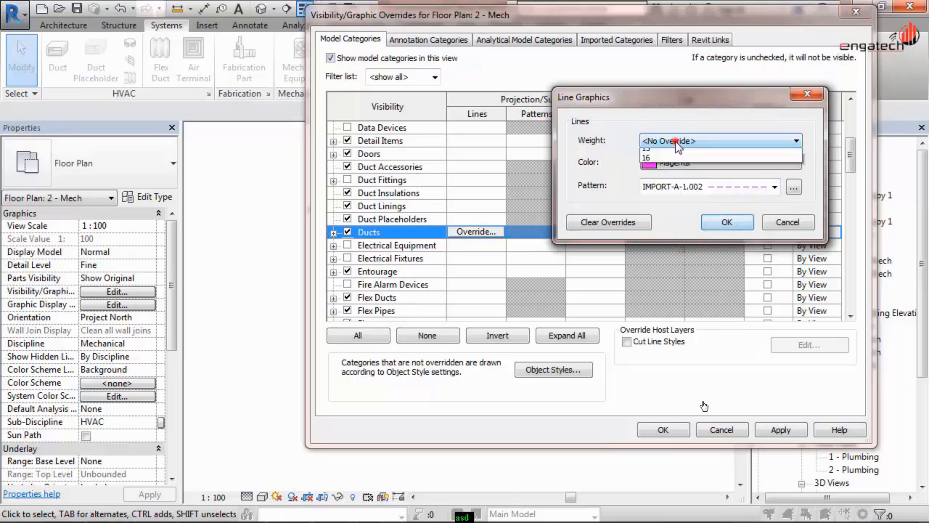
{"action": "left_click", "coordinate": [661, 190]}
{"action": "left_click", "coordinate": [724, 221]}
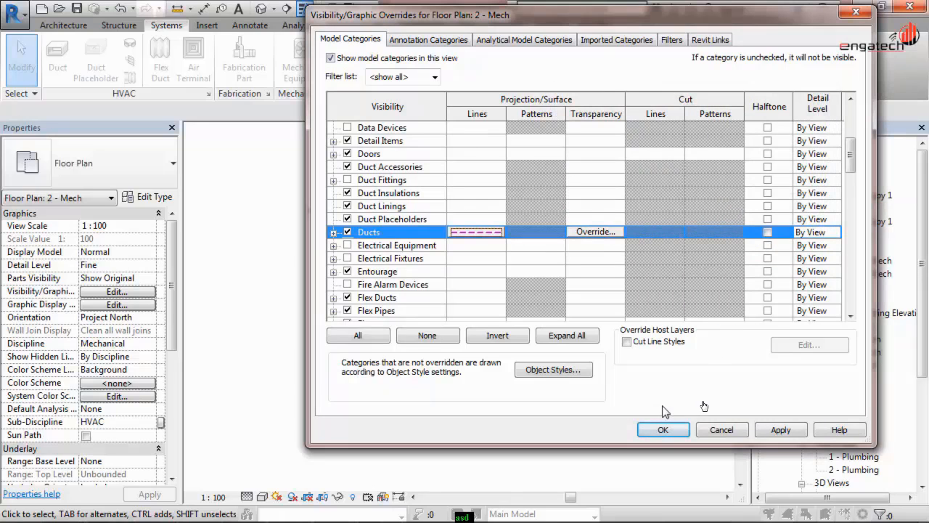
{"action": "left_click", "coordinate": [649, 431]}
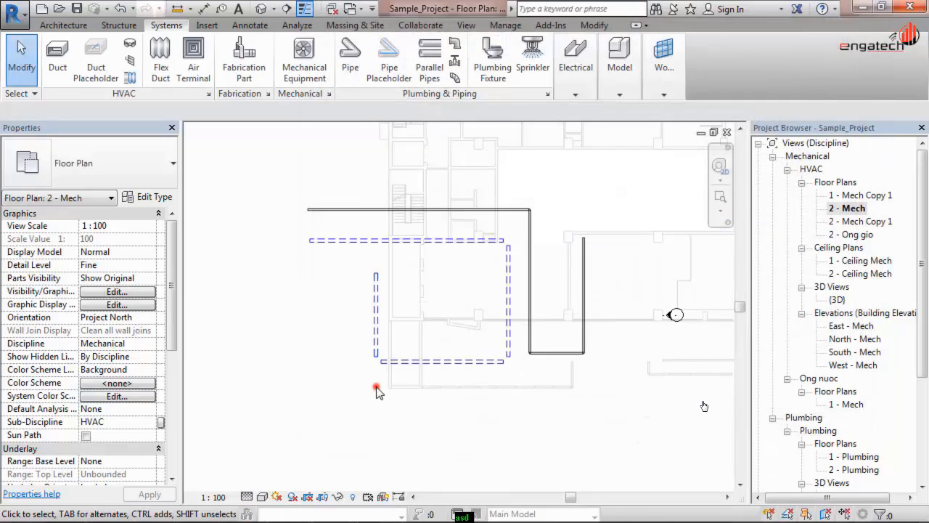
- Examine how the duct lines are displayed in the floor plan, up close and as a whole
{"action": "scroll", "coordinate": [377, 391], "scroll_direction": "up", "scroll_amount": 3}
{"action": "left_click", "coordinate": [391, 336]}
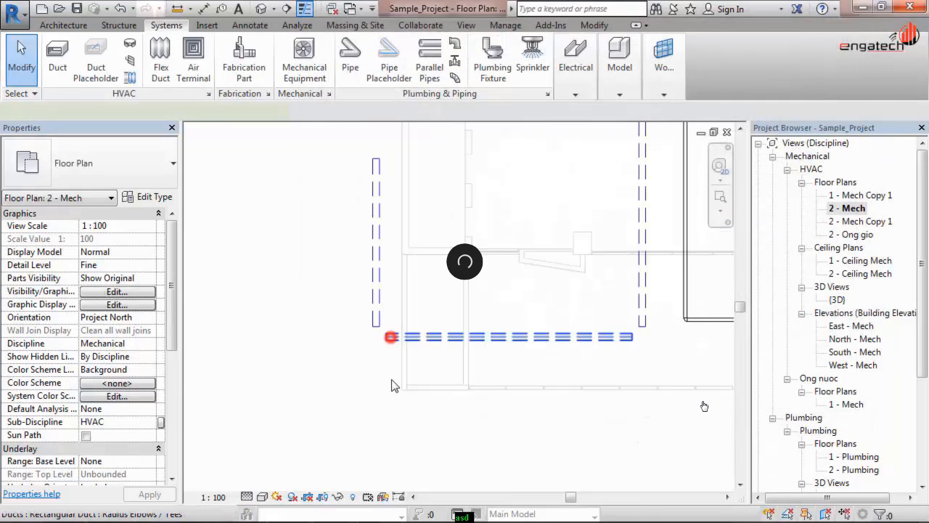
{"action": "key", "text": "Escape"}
{"action": "scroll", "coordinate": [688, 251], "scroll_direction": "up", "scroll_amount": 4}
{"action": "scroll", "coordinate": [628, 251], "scroll_direction": "down", "scroll_amount": 3}
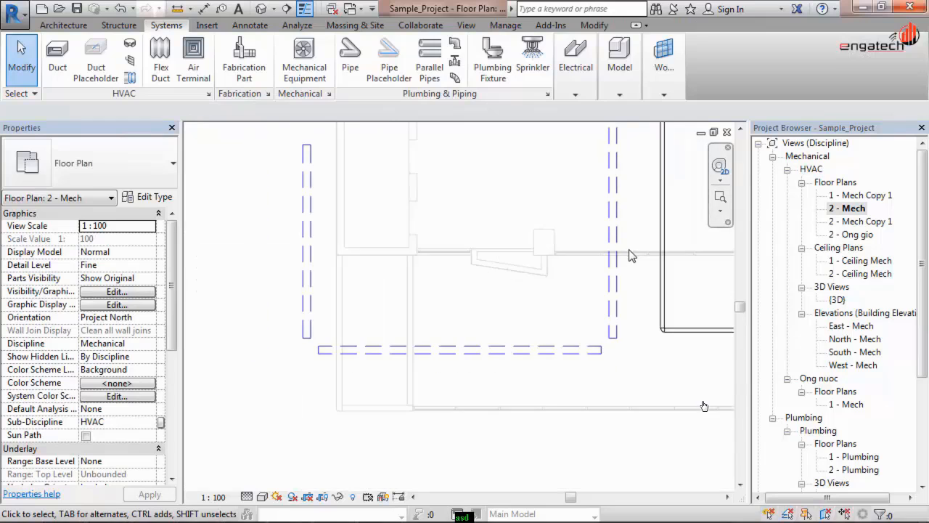
{"action": "scroll", "coordinate": [434, 299], "scroll_direction": "down", "scroll_amount": 2}
{"action": "middle_click_drag", "start_coordinate": [434, 299], "coordinate": [450, 346]}
{"action": "scroll", "coordinate": [450, 352], "scroll_direction": "down", "scroll_amount": 2}
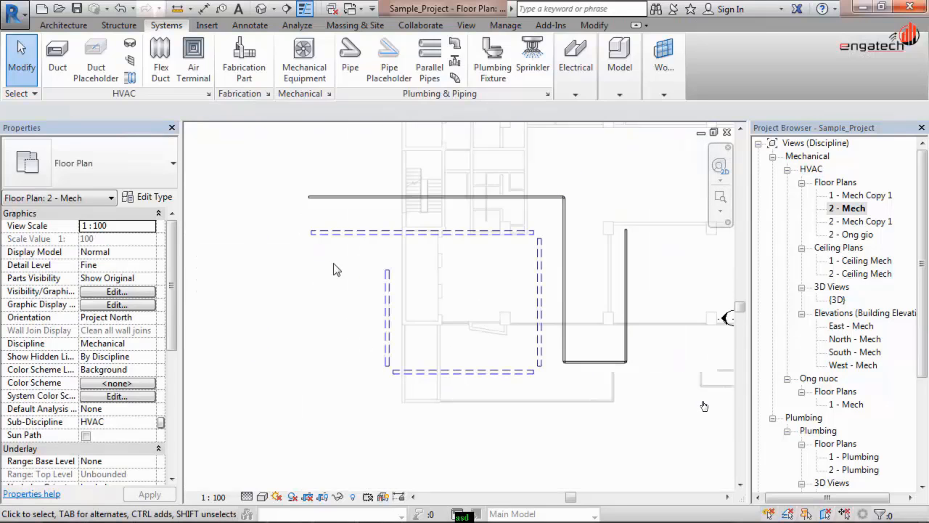
- Change the Ducts projection line colour override to orange, RGB 255-128-000, in the floor plan's visibility overrides
{"action": "left_click", "coordinate": [127, 291]}
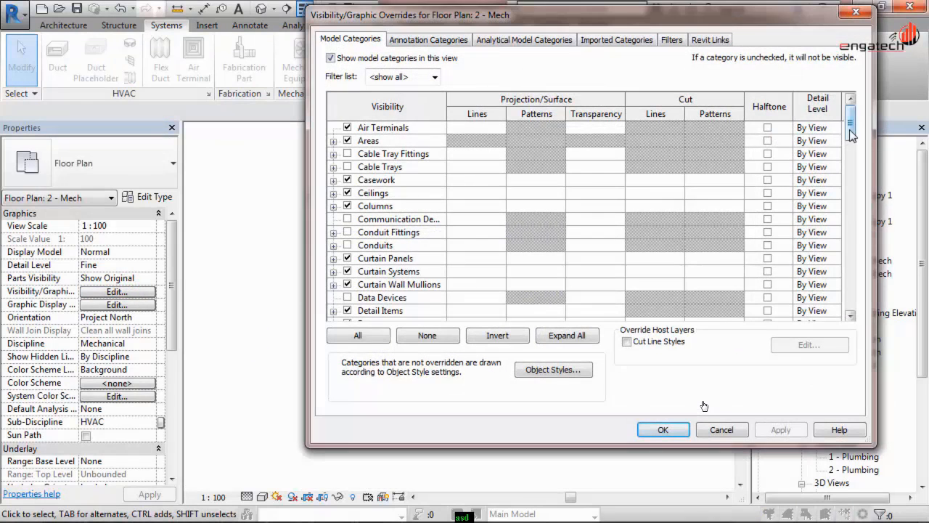
{"action": "left_click_drag", "start_coordinate": [850, 130], "coordinate": [851, 171]}
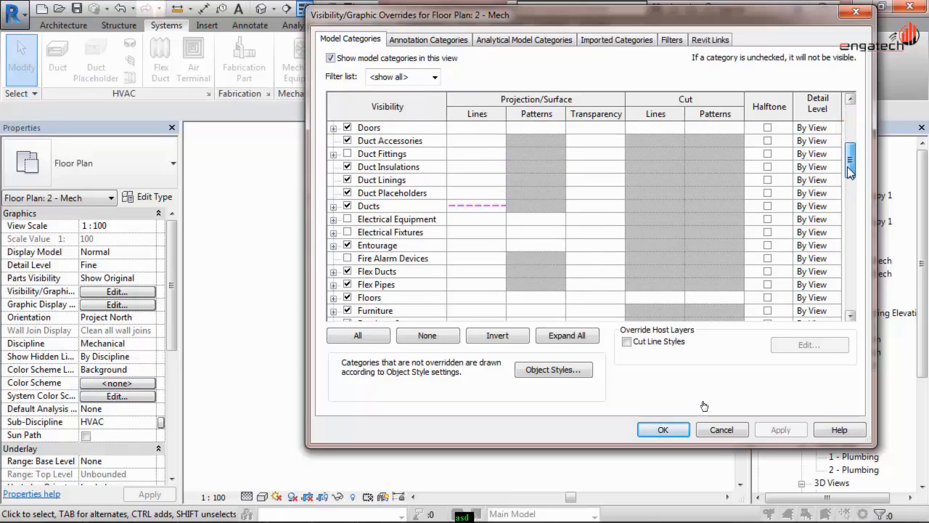
{"action": "left_click", "coordinate": [472, 206]}
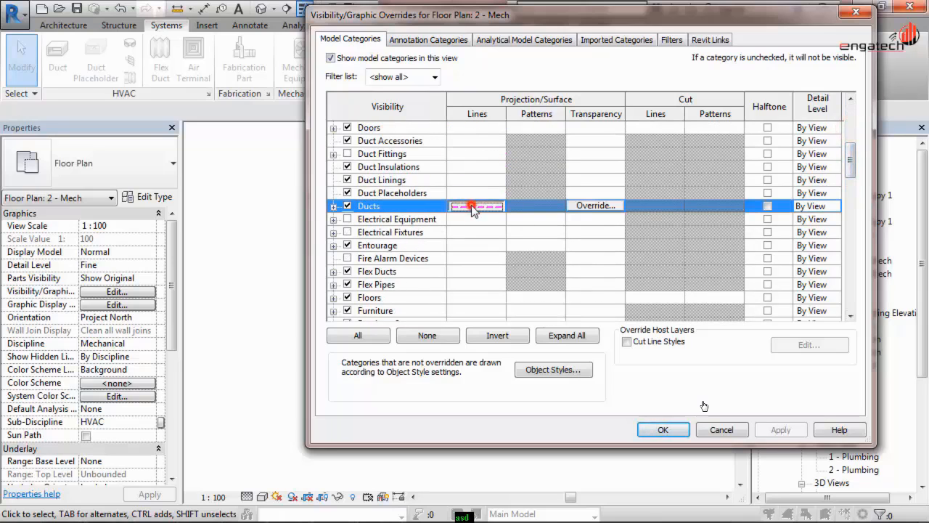
{"action": "left_click", "coordinate": [472, 206]}
{"action": "left_click", "coordinate": [697, 163]}
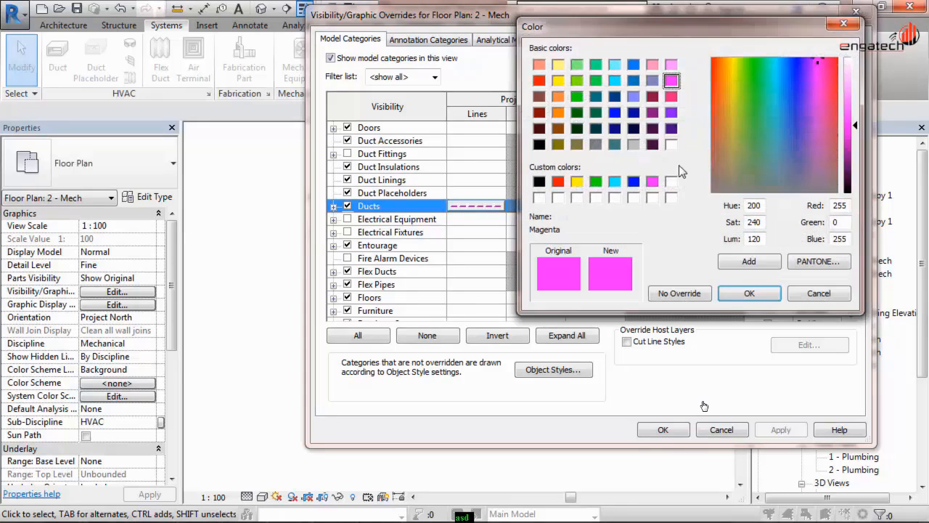
{"action": "left_click", "coordinate": [558, 112]}
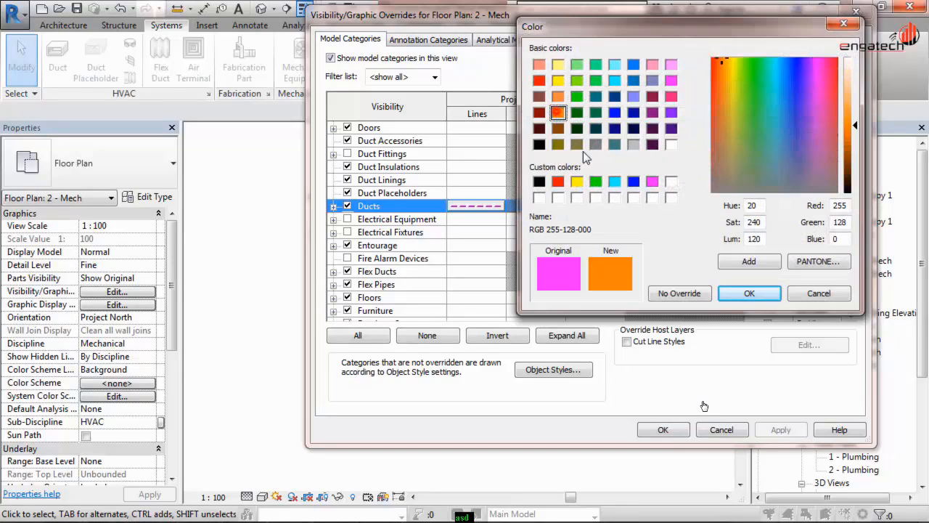
{"action": "left_click", "coordinate": [749, 293]}
{"action": "left_click", "coordinate": [725, 222]}
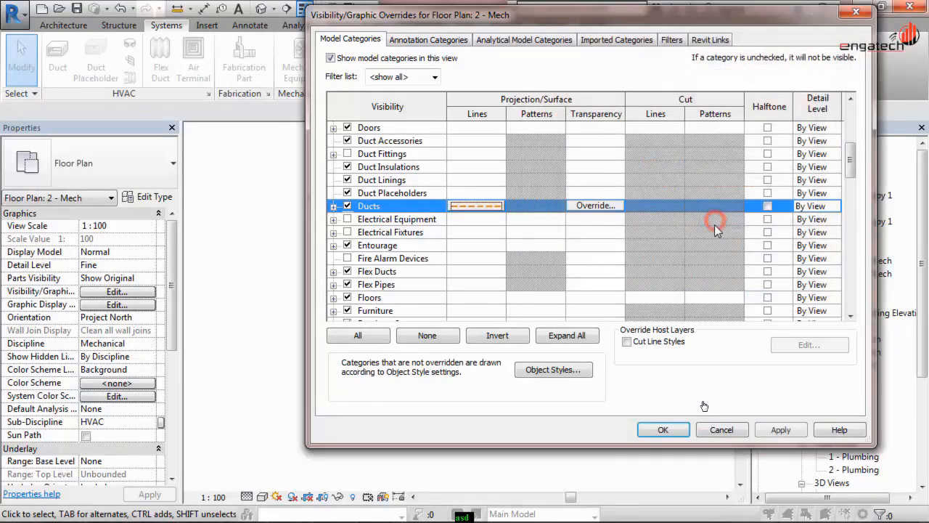
{"action": "left_click", "coordinate": [675, 426]}
- Switch the floor plan's visual style to Shaded
{"action": "scroll", "coordinate": [428, 406], "scroll_direction": "up", "scroll_amount": 3}
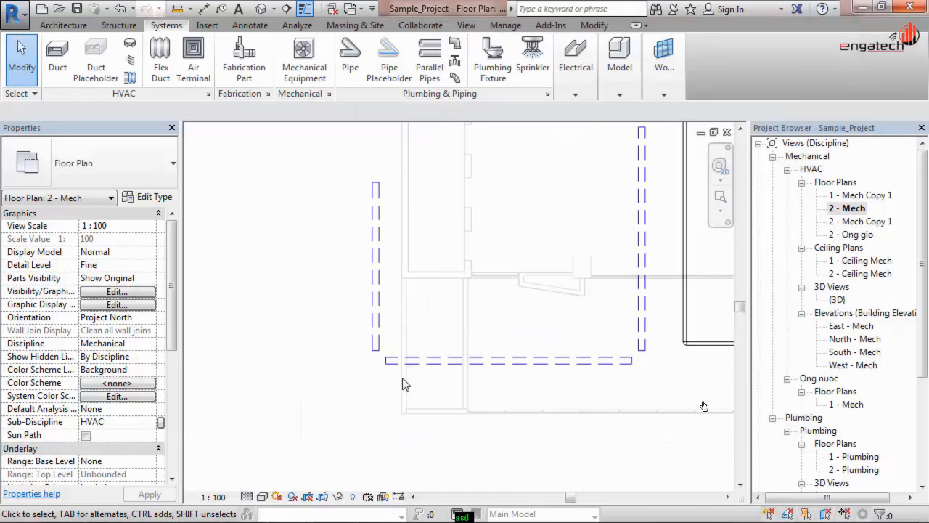
{"action": "left_click", "coordinate": [405, 359]}
{"action": "left_click", "coordinate": [263, 497]}
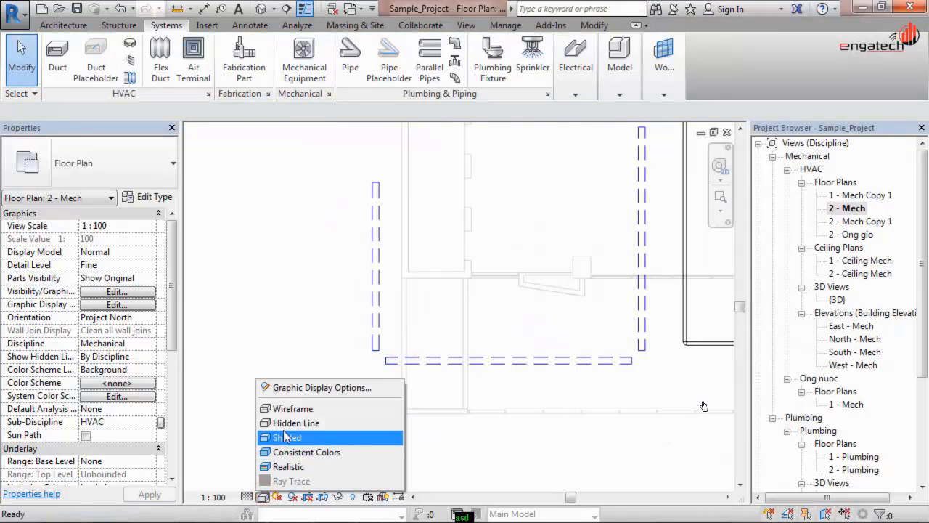
{"action": "left_click", "coordinate": [279, 437]}
{"action": "left_click", "coordinate": [265, 498]}
{"action": "left_click", "coordinate": [285, 438]}
- Examine the line pattern and colour of the duct segments in the shaded floor plan
{"action": "scroll", "coordinate": [425, 261], "scroll_direction": "down", "scroll_amount": 2}
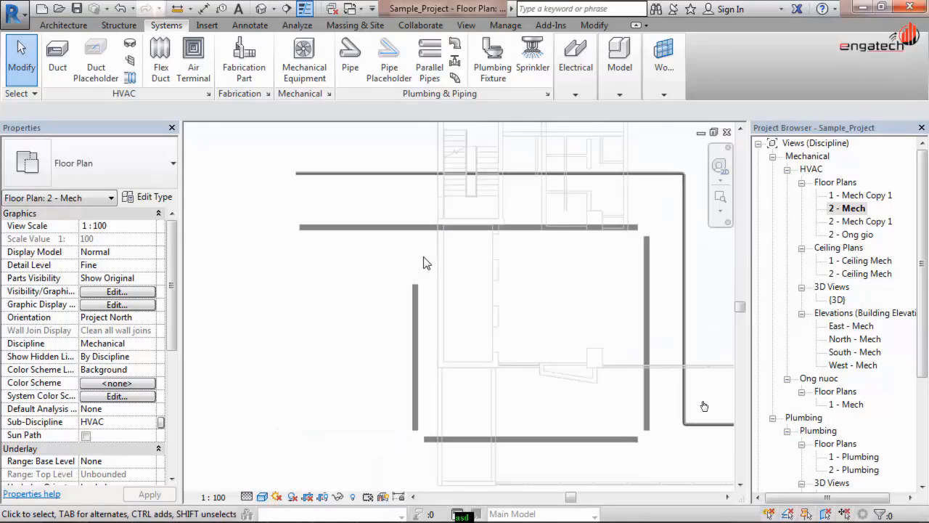
{"action": "scroll", "coordinate": [407, 242], "scroll_direction": "up", "scroll_amount": 4}
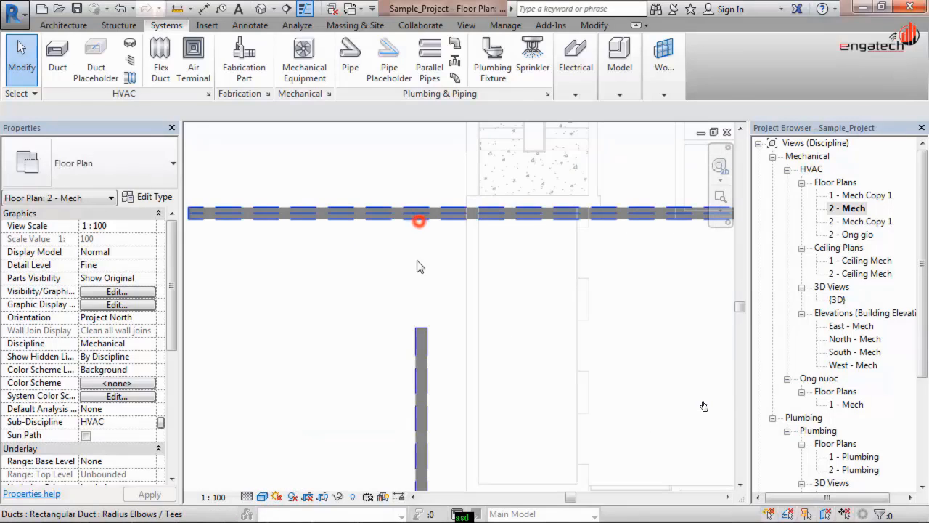
{"action": "left_click", "coordinate": [418, 221]}
{"action": "scroll", "coordinate": [417, 266], "scroll_direction": "down", "scroll_amount": 4}
{"action": "key", "text": "Escape"}
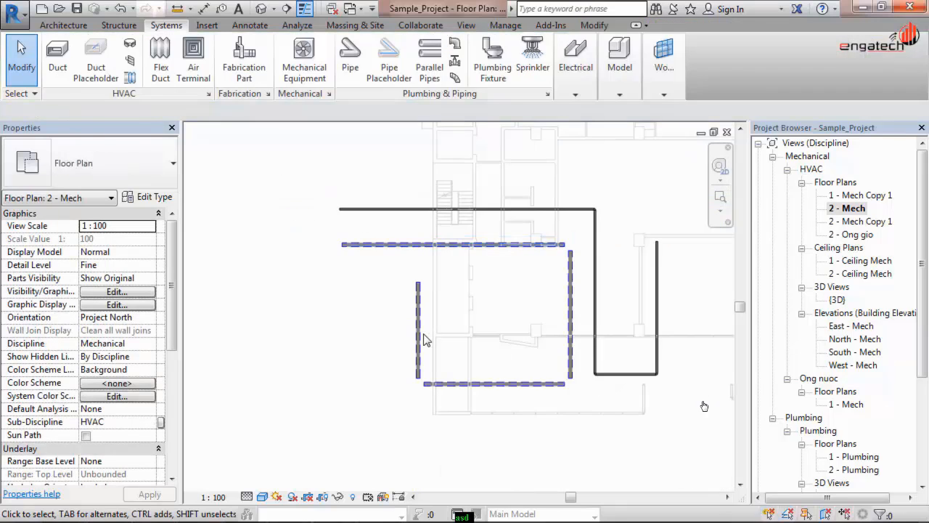
{"action": "scroll", "coordinate": [425, 314], "scroll_direction": "up", "scroll_amount": 3}
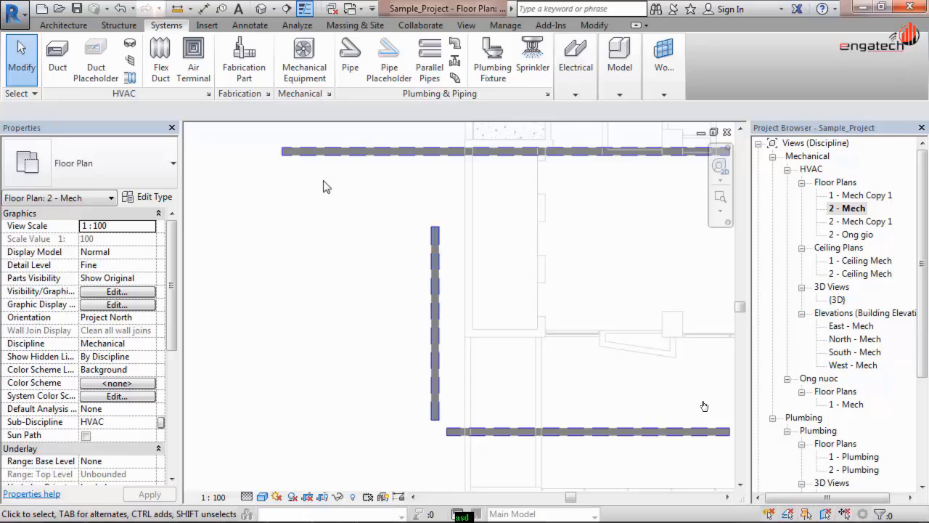
{"action": "scroll", "coordinate": [321, 187], "scroll_direction": "down", "scroll_amount": 3}
{"action": "scroll", "coordinate": [529, 158], "scroll_direction": "up", "scroll_amount": 4}
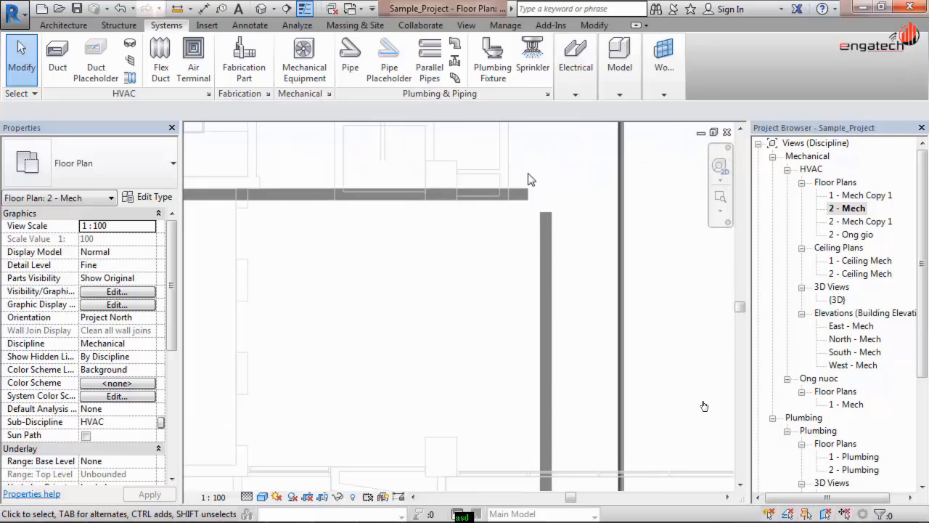
- Open the type properties of the Supply Air duct system from the project's families
{"action": "scroll", "coordinate": [828, 421], "scroll_direction": "down", "scroll_amount": 4}
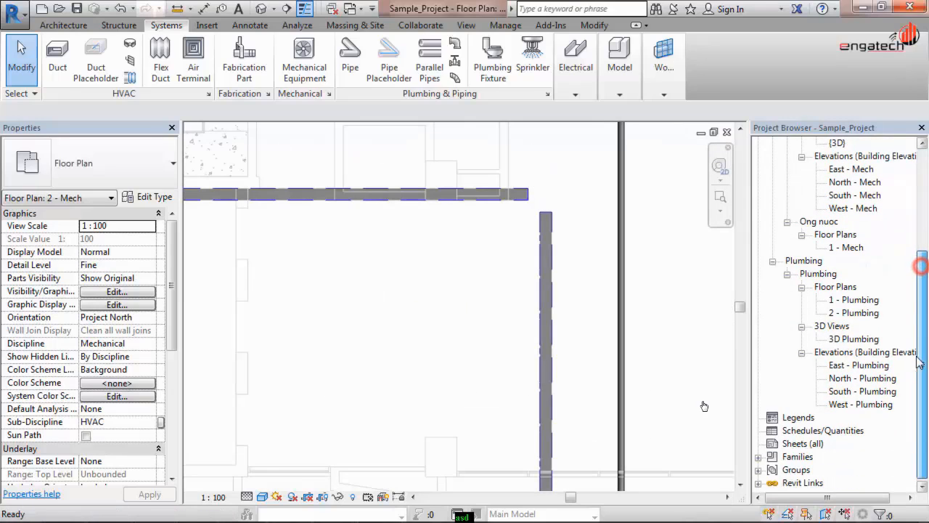
{"action": "double_click", "coordinate": [790, 453]}
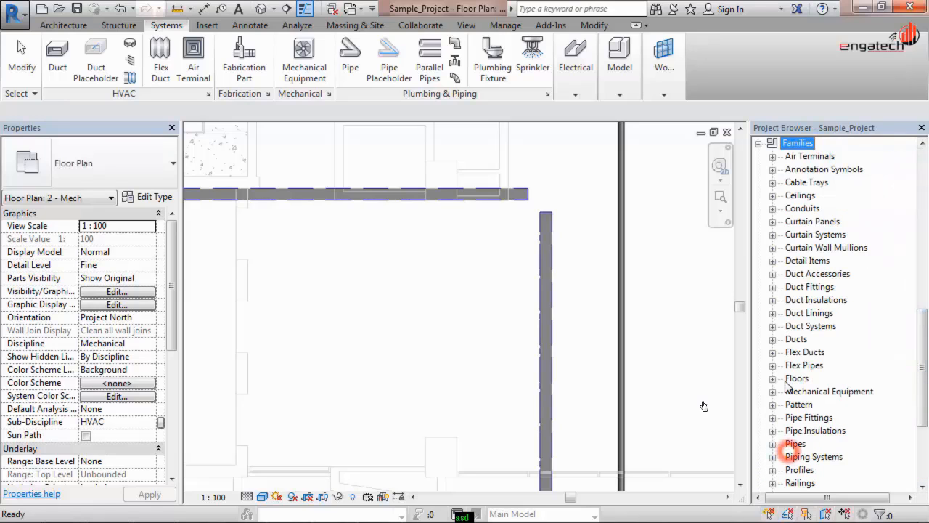
{"action": "double_click", "coordinate": [802, 326]}
{"action": "double_click", "coordinate": [806, 339]}
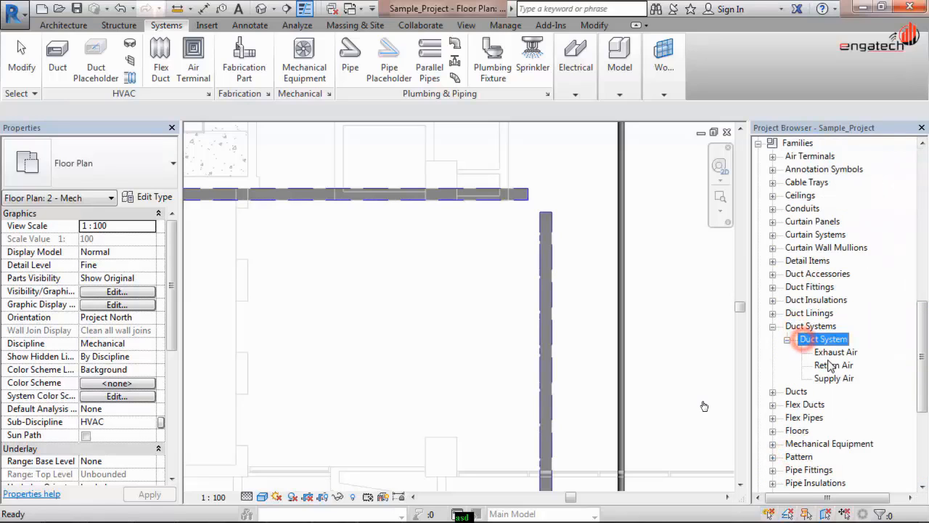
{"action": "double_click", "coordinate": [833, 376]}
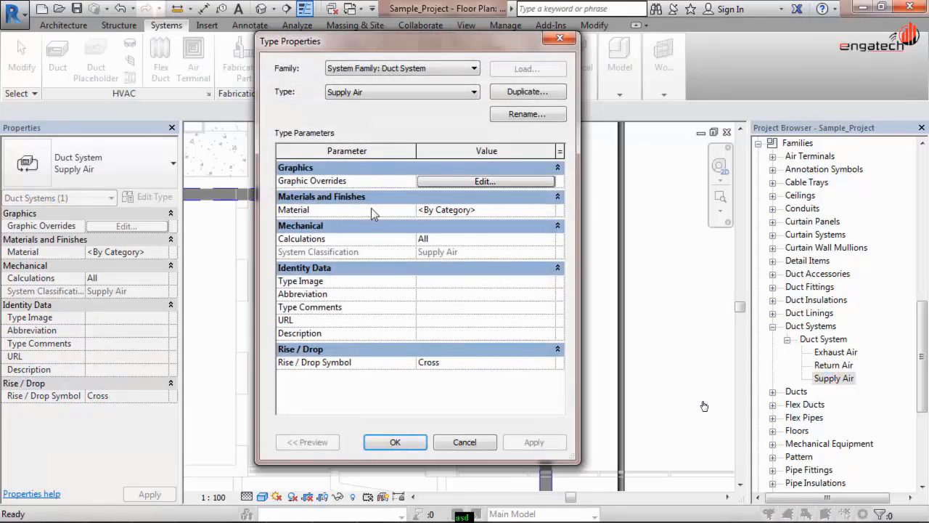
- Remove the line colour override from the Supply Air duct system's graphic overrides and apply the type change
{"action": "left_click", "coordinate": [427, 185]}
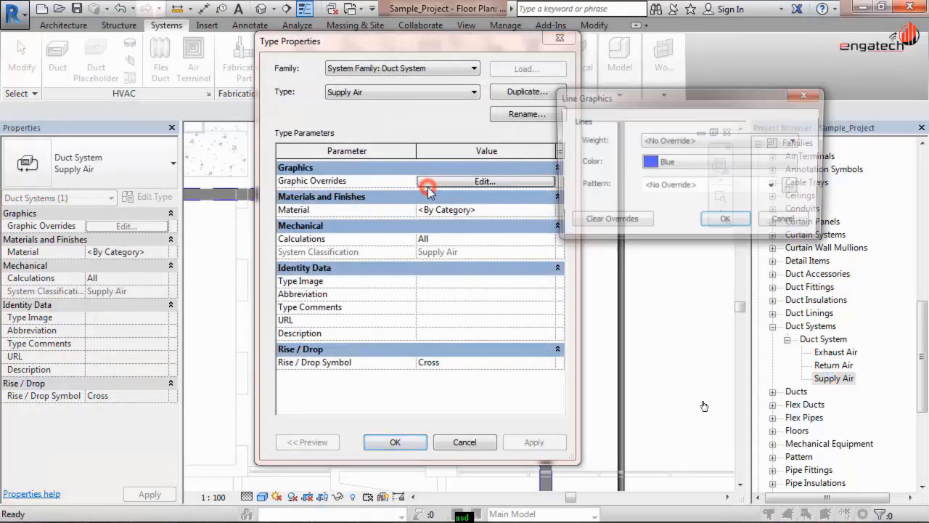
{"action": "left_click", "coordinate": [651, 164]}
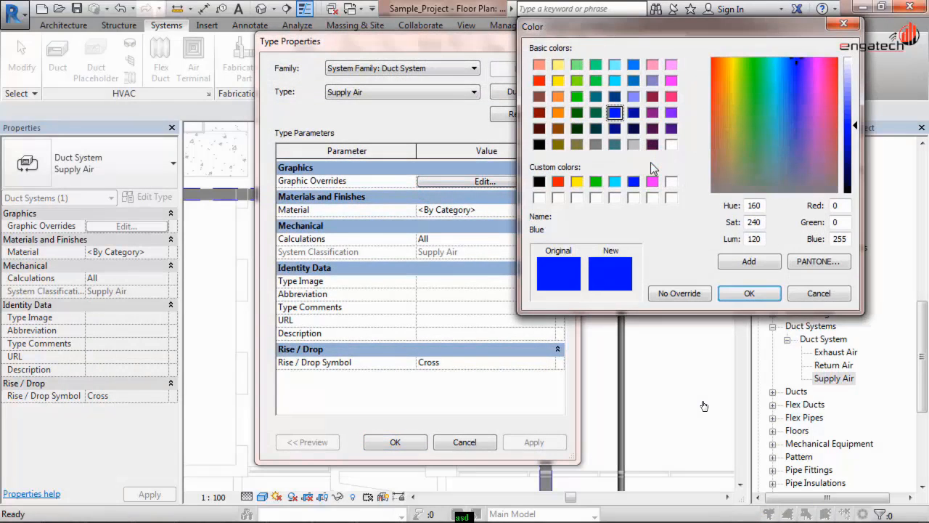
{"action": "left_click", "coordinate": [662, 291]}
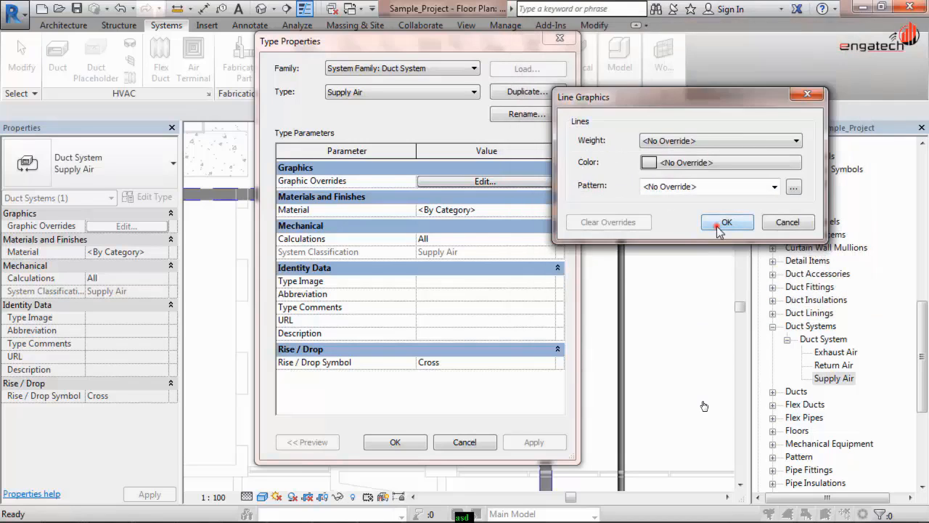
{"action": "left_click", "coordinate": [719, 225]}
{"action": "left_click", "coordinate": [415, 441]}
{"action": "left_click", "coordinate": [438, 373]}
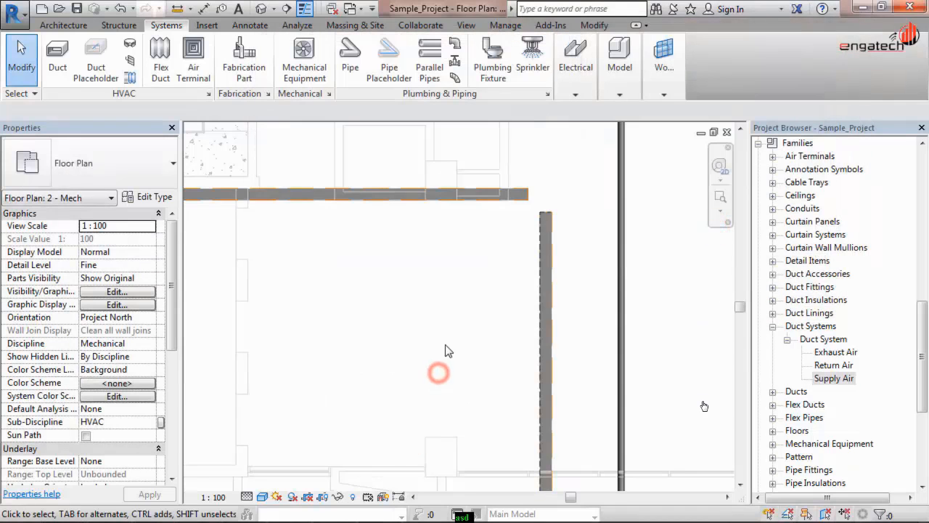
{"action": "scroll", "coordinate": [445, 350], "scroll_direction": "down", "scroll_amount": 4}
{"action": "scroll", "coordinate": [425, 442], "scroll_direction": "up", "scroll_amount": 4}
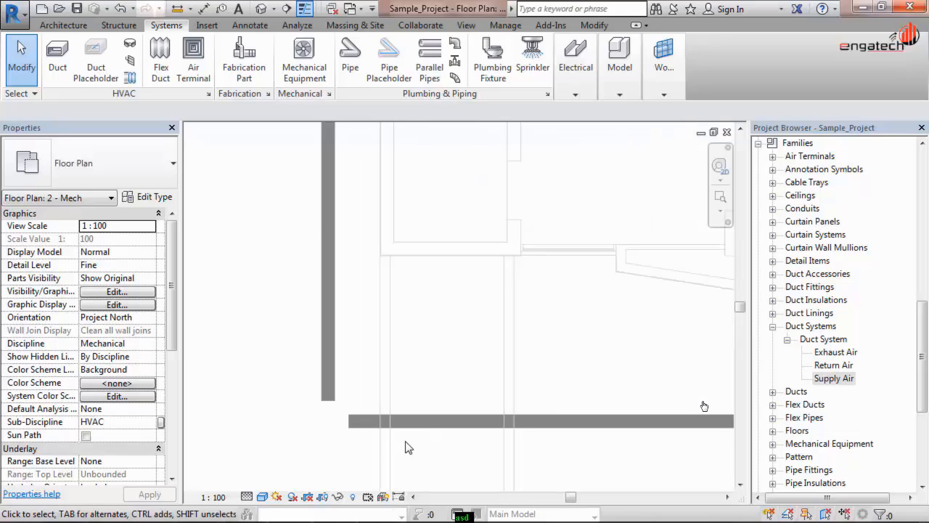
{"action": "scroll", "coordinate": [314, 415], "scroll_direction": "up", "scroll_amount": 2}
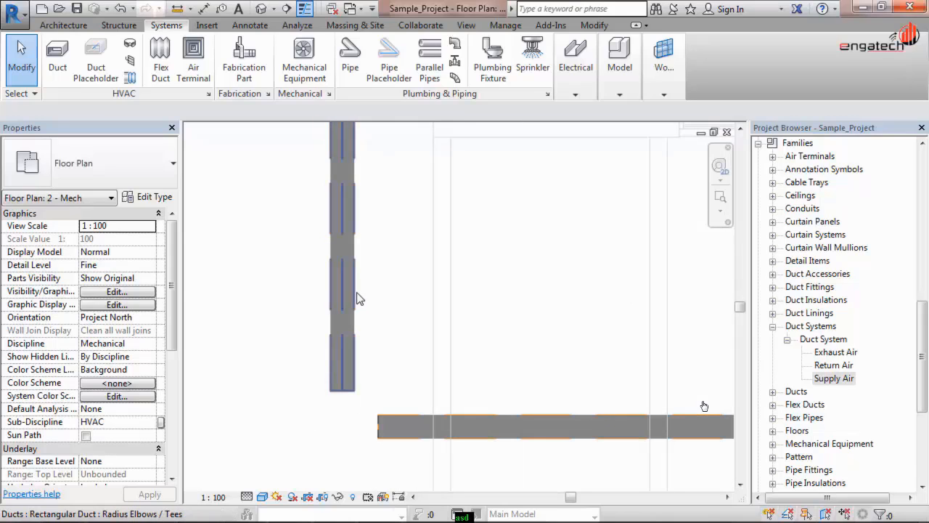
- Change the Ducts projection line colour override to red in the floor plan's visibility overrides
{"action": "left_click", "coordinate": [144, 292]}
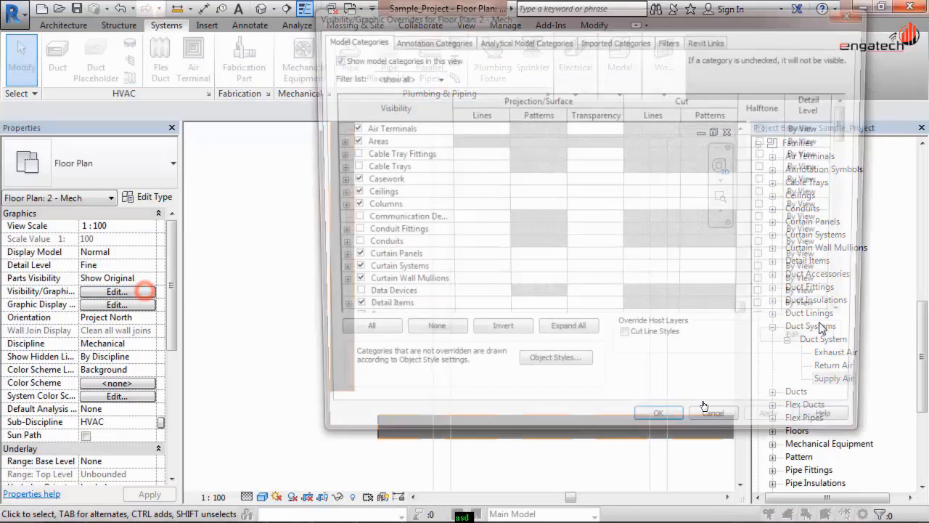
{"action": "left_click", "coordinate": [387, 245]}
{"action": "scroll", "coordinate": [389, 248], "scroll_direction": "down", "scroll_amount": 2}
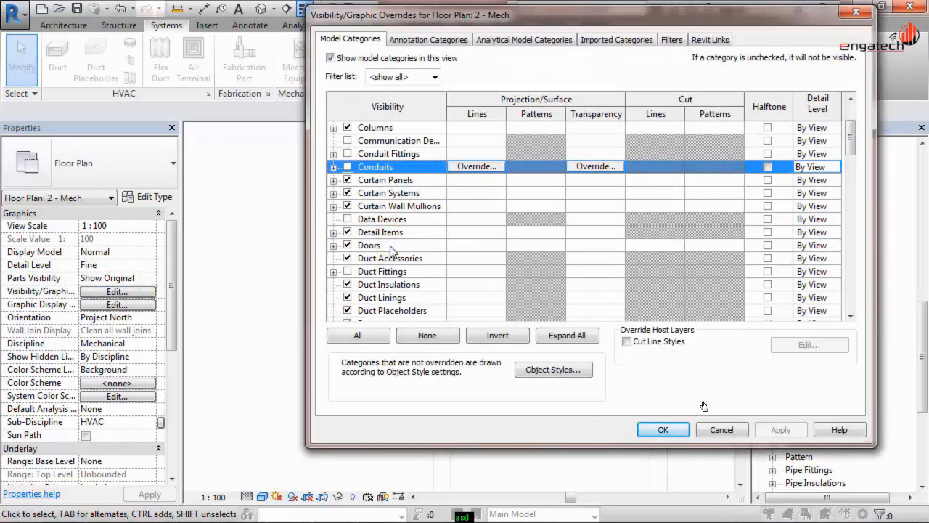
{"action": "scroll", "coordinate": [389, 249], "scroll_direction": "down", "scroll_amount": 1}
{"action": "left_click", "coordinate": [468, 286]}
{"action": "left_click", "coordinate": [472, 284]}
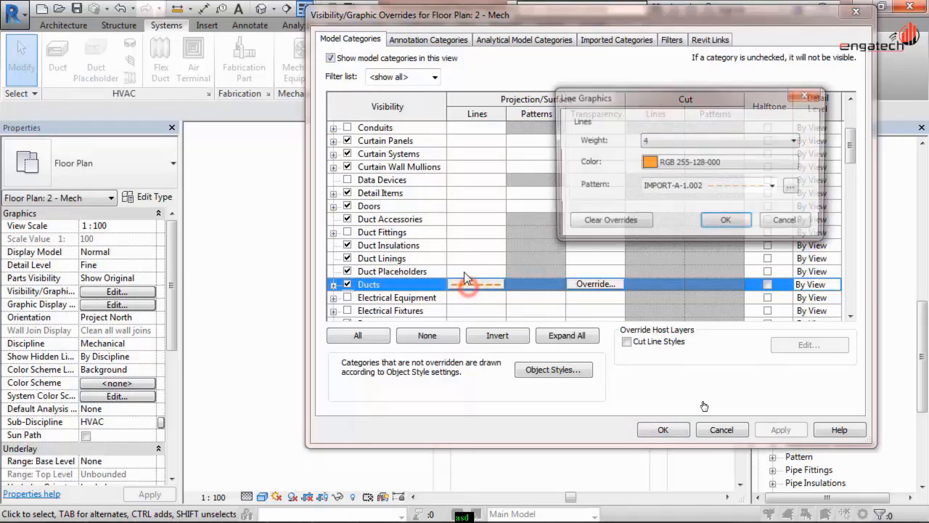
{"action": "left_click", "coordinate": [652, 162]}
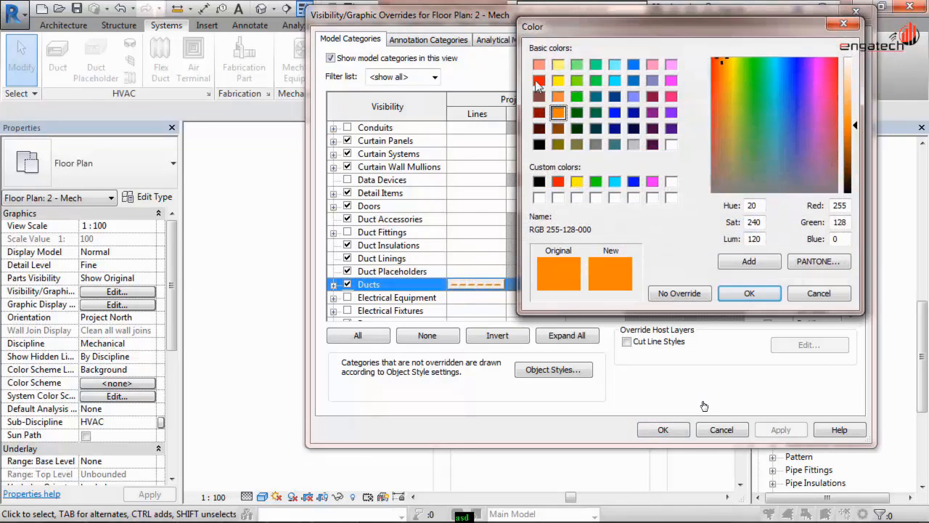
{"action": "left_click", "coordinate": [538, 81]}
{"action": "left_click", "coordinate": [752, 292]}
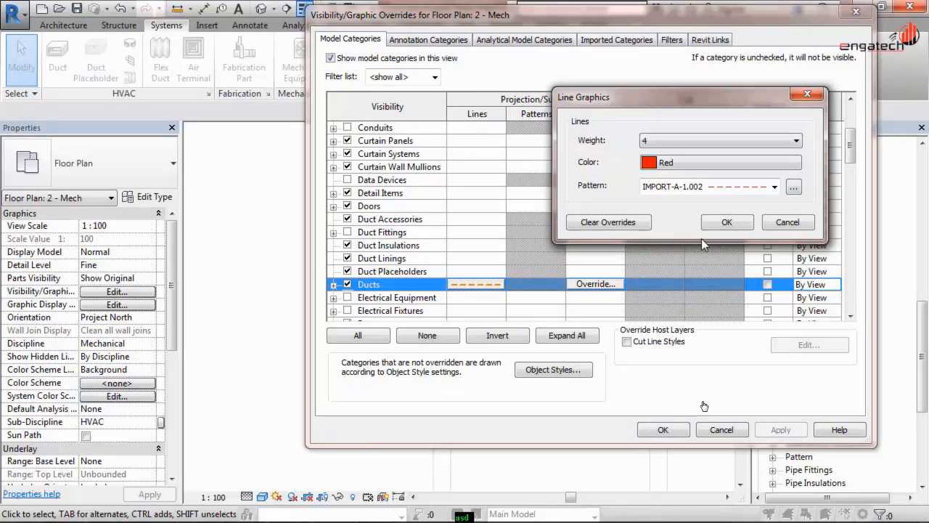
{"action": "left_click", "coordinate": [727, 222]}
{"action": "left_click", "coordinate": [662, 429]}
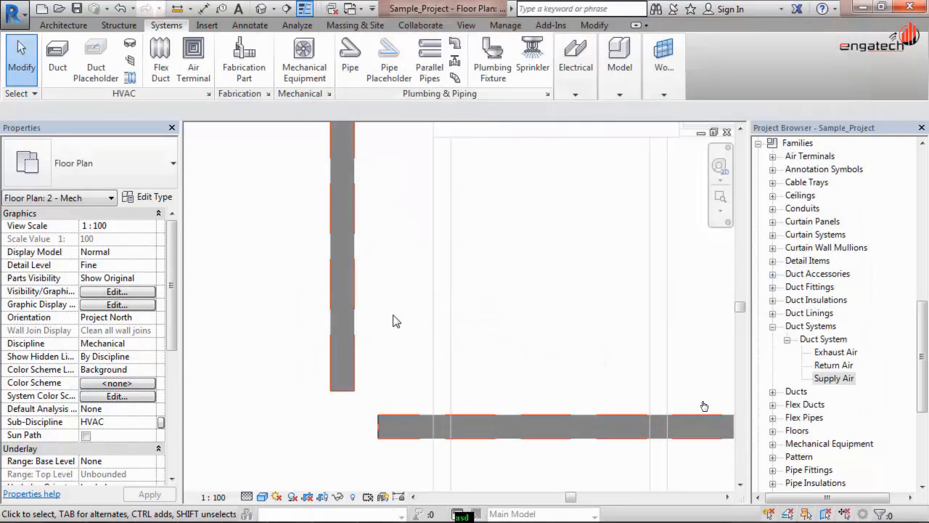
- Place four M_Supply Diffuser air terminals, 600 x 600 Face 300 x 300 Connection, in a two-by-two grid left of the vertical duct
{"action": "scroll", "coordinate": [501, 316], "scroll_direction": "down", "scroll_amount": 5}
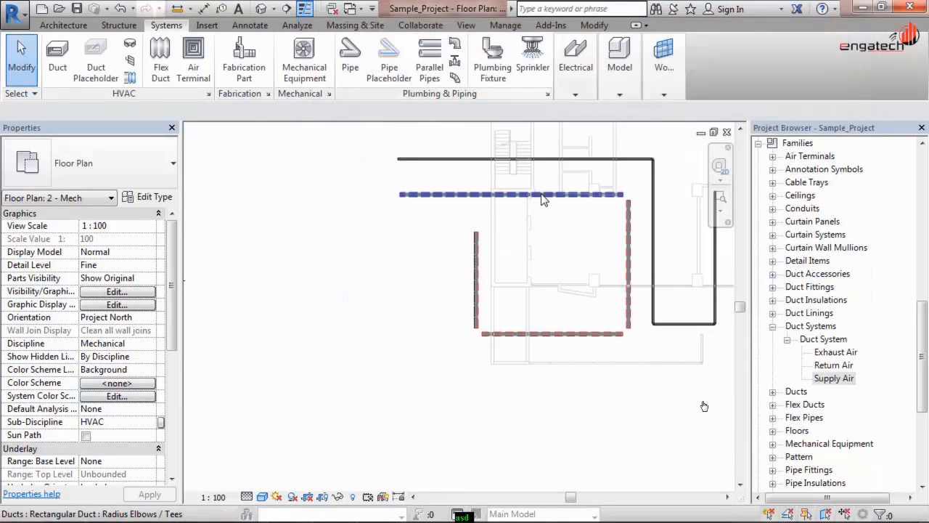
{"action": "scroll", "coordinate": [589, 196], "scroll_direction": "up", "scroll_amount": 4}
{"action": "scroll", "coordinate": [477, 235], "scroll_direction": "down", "scroll_amount": 3}
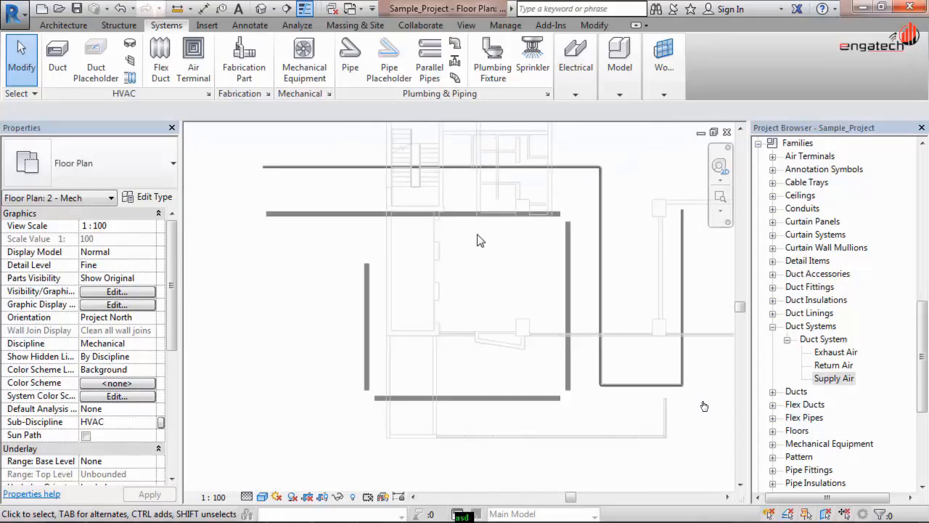
{"action": "scroll", "coordinate": [477, 234], "scroll_direction": "down", "scroll_amount": 1}
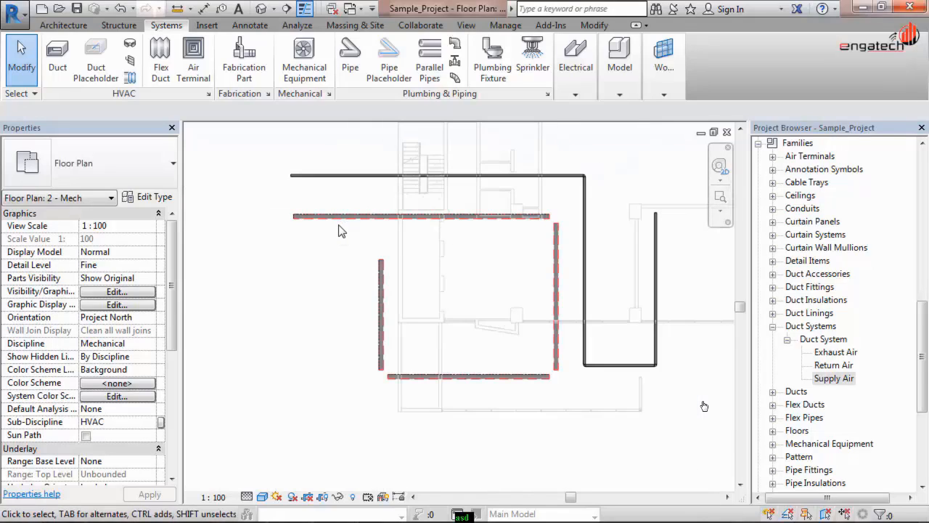
{"action": "middle_click_drag", "start_coordinate": [342, 231], "coordinate": [373, 234]}
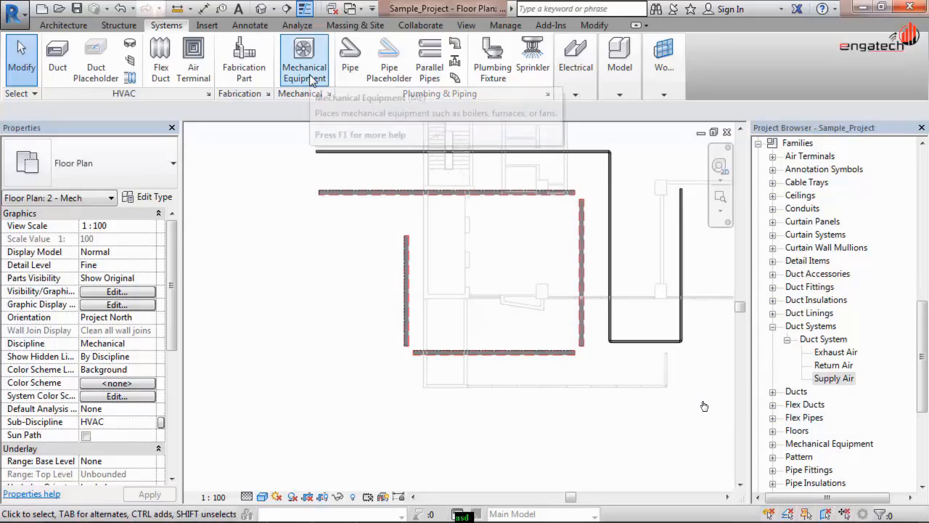
{"action": "left_click", "coordinate": [193, 61]}
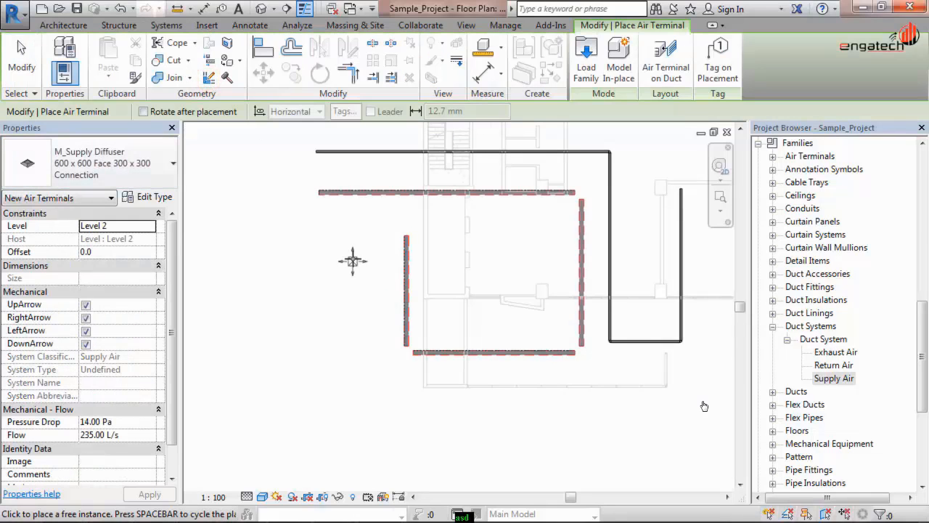
{"action": "scroll", "coordinate": [353, 261], "scroll_direction": "up", "scroll_amount": 3}
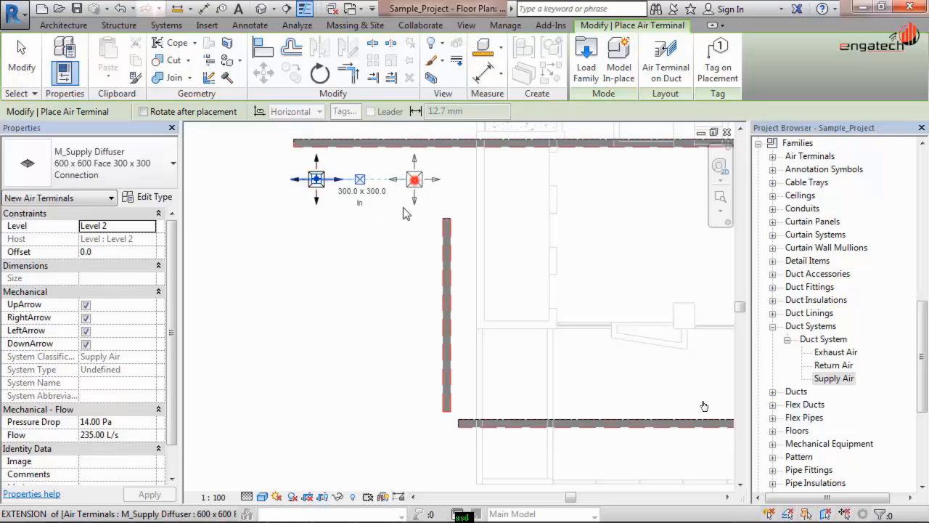
{"action": "left_click", "coordinate": [414, 178]}
{"action": "left_click", "coordinate": [315, 295]}
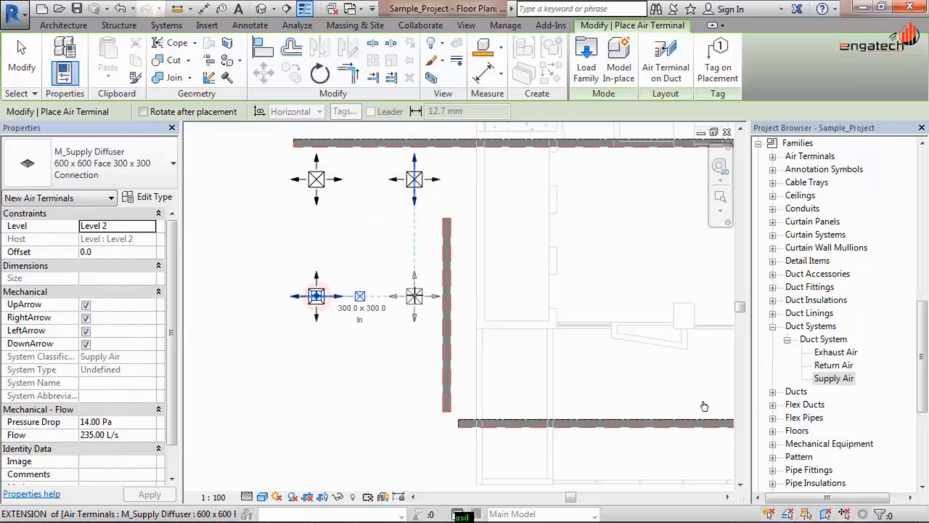
{"action": "left_click", "coordinate": [414, 295]}
{"action": "key", "text": "Escape"}
{"action": "key", "text": "Escape"}
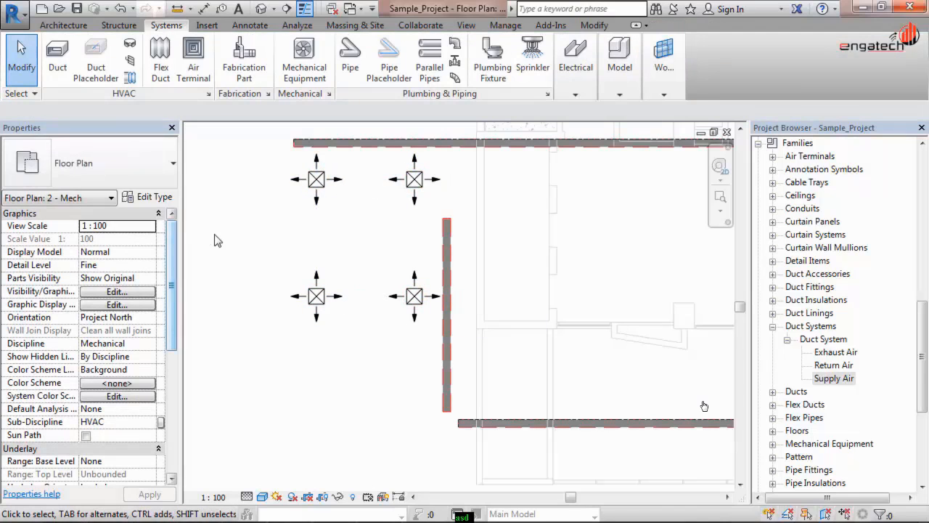
- Hide the Air Terminals category in the floor plan's visibility overrides
{"action": "left_click", "coordinate": [125, 291]}
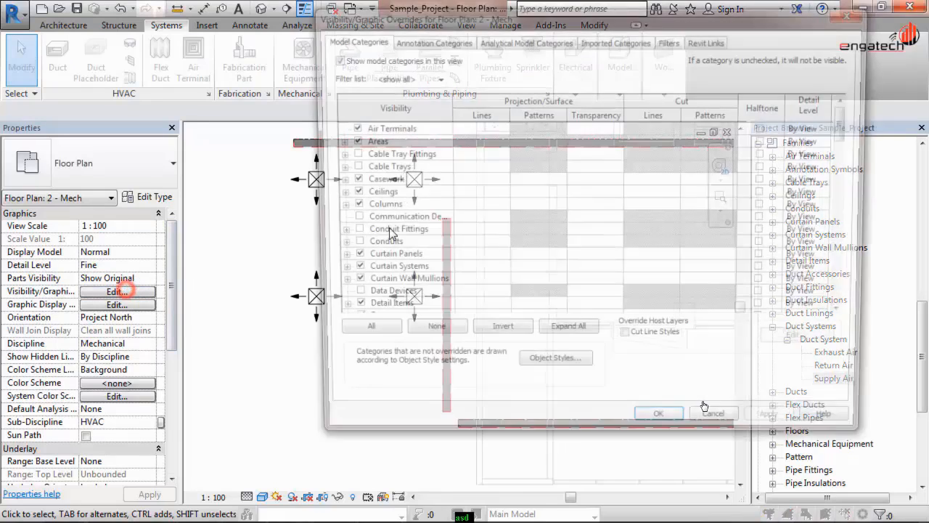
{"action": "left_click", "coordinate": [347, 127]}
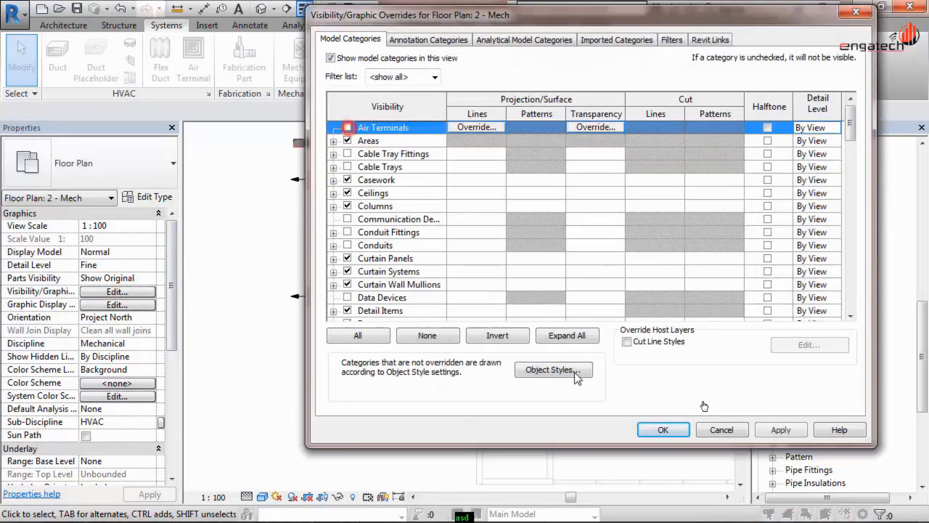
{"action": "left_click", "coordinate": [653, 429]}
- Turn the Air Terminals category back on in the floor plan and override its projection line colour with magenta
{"action": "left_click", "coordinate": [101, 291]}
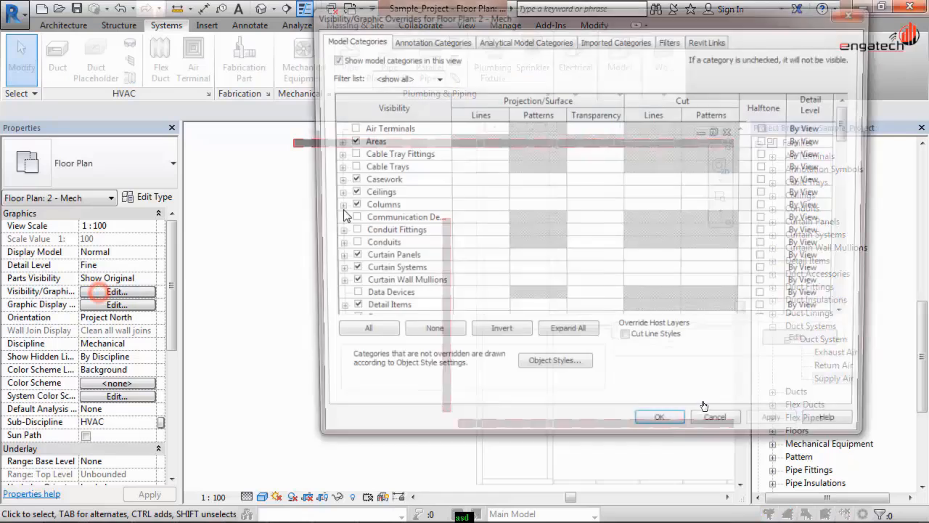
{"action": "left_click", "coordinate": [347, 128]}
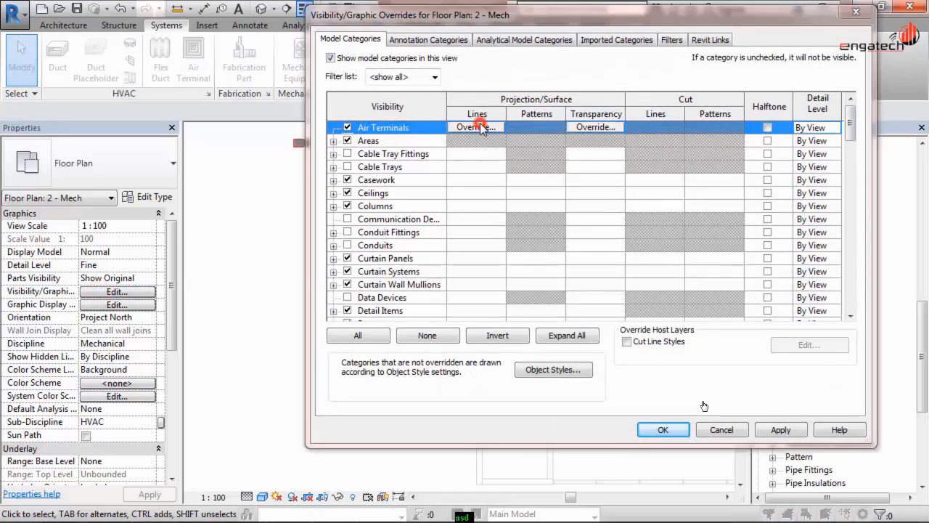
{"action": "left_click", "coordinate": [474, 127]}
{"action": "left_click", "coordinate": [651, 164]}
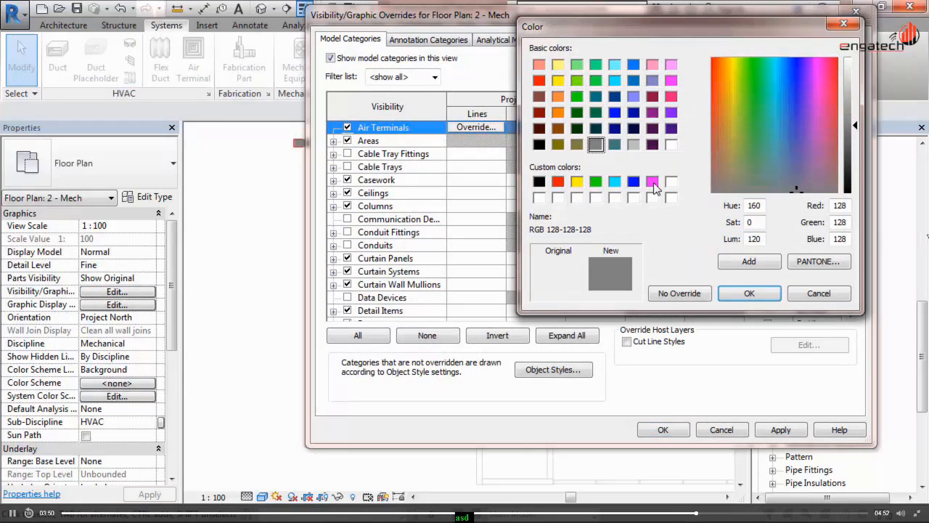
{"action": "left_click", "coordinate": [651, 102]}
{"action": "left_click", "coordinate": [727, 289]}
{"action": "left_click", "coordinate": [727, 222]}
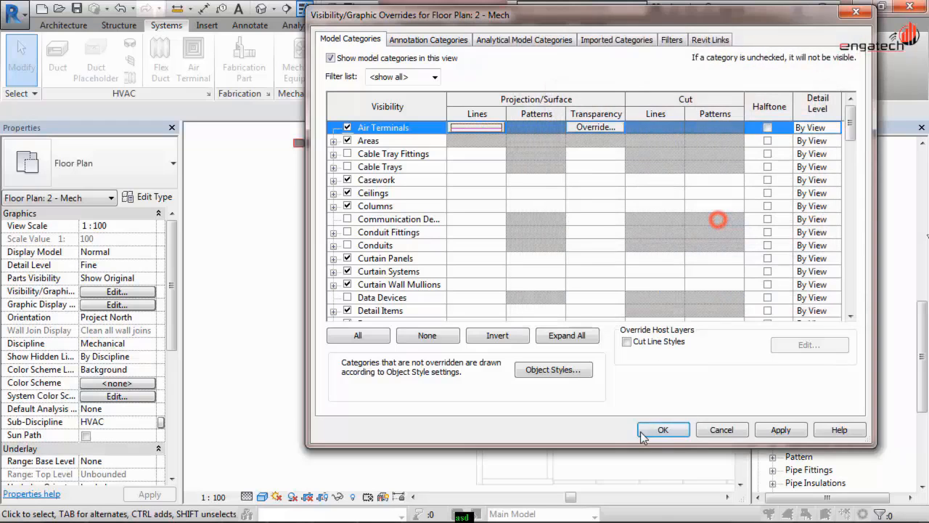
{"action": "left_click", "coordinate": [663, 430]}
{"action": "left_click", "coordinate": [298, 346]}
- Examine the line colours of the air terminals and ducts up close and as a whole, and select the upper-left diffuser
{"action": "scroll", "coordinate": [376, 209], "scroll_direction": "up", "scroll_amount": 3}
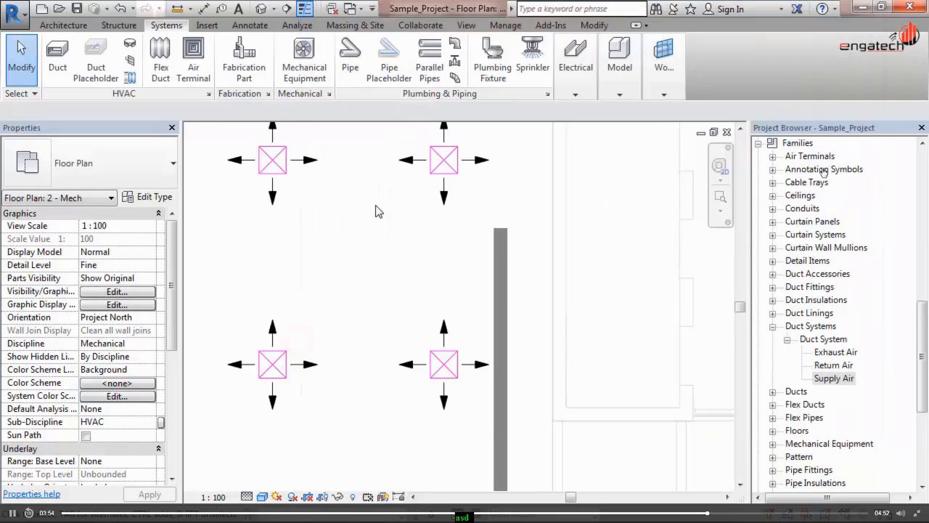
{"action": "scroll", "coordinate": [412, 265], "scroll_direction": "down", "scroll_amount": 2}
{"action": "scroll", "coordinate": [412, 265], "scroll_direction": "down", "scroll_amount": 4}
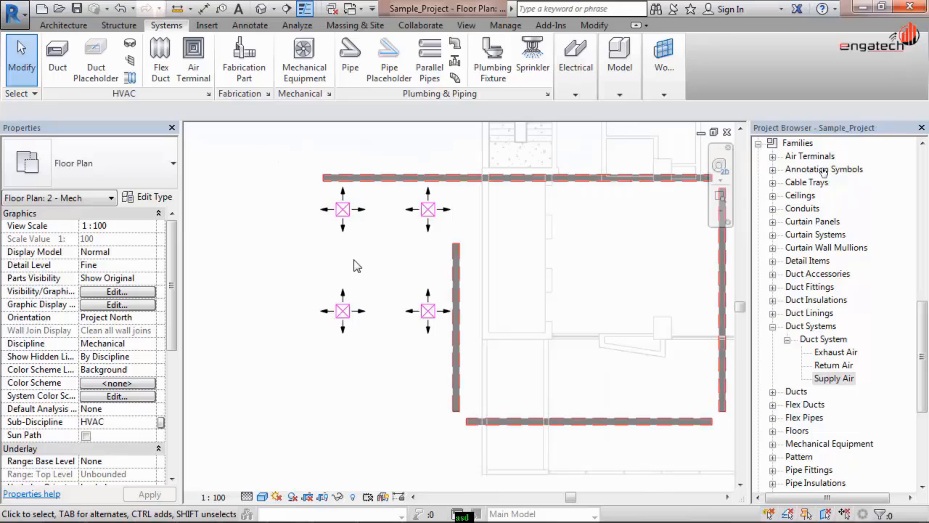
{"action": "scroll", "coordinate": [348, 240], "scroll_direction": "up", "scroll_amount": 5}
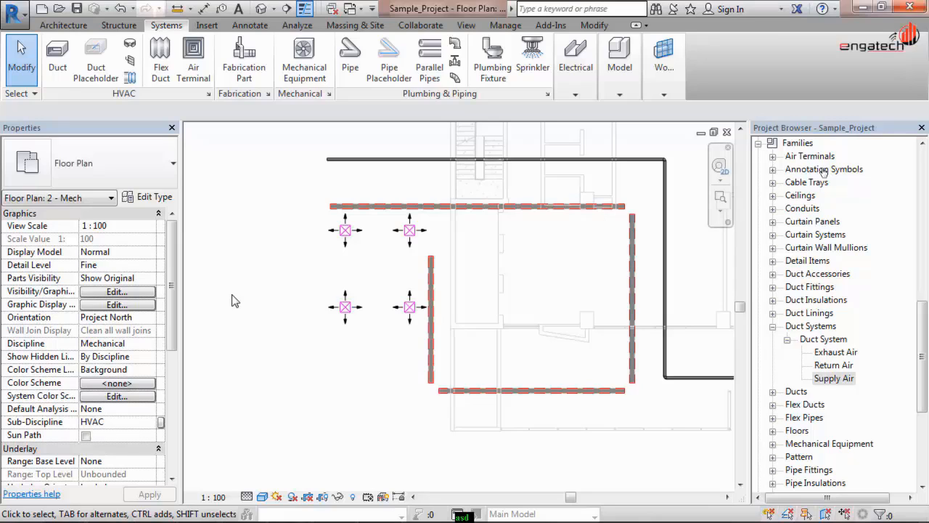
{"action": "scroll", "coordinate": [317, 250], "scroll_direction": "up", "scroll_amount": 2}
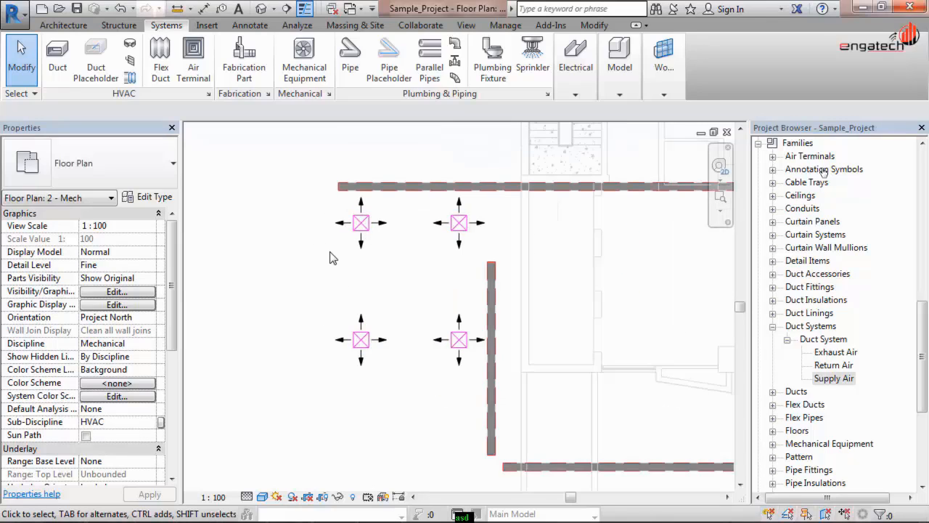
{"action": "scroll", "coordinate": [331, 257], "scroll_direction": "down", "scroll_amount": 2}
{"action": "left_click", "coordinate": [346, 241]}
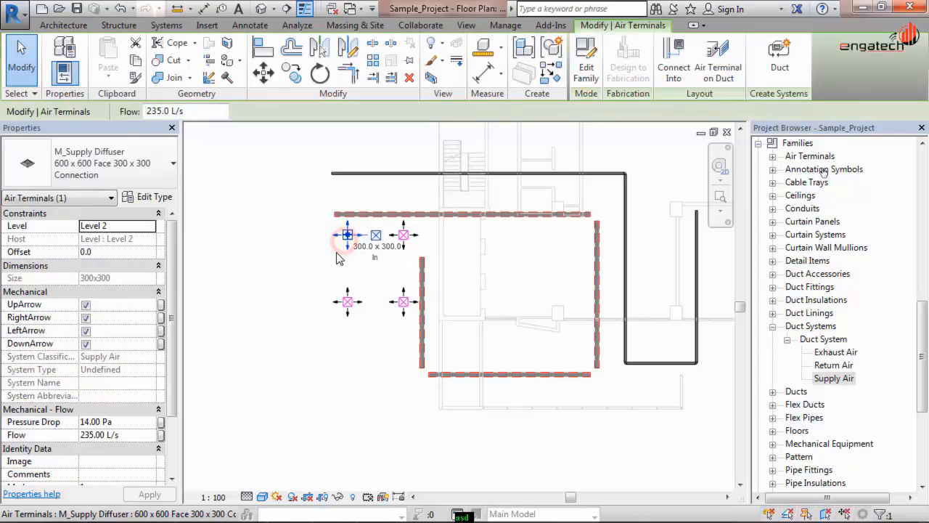
- Examine the annotation, imported, analytical and model categories and the filters in the visibility overrides of the 2 - Mech floor plan
{"action": "left_click", "coordinate": [330, 272]}
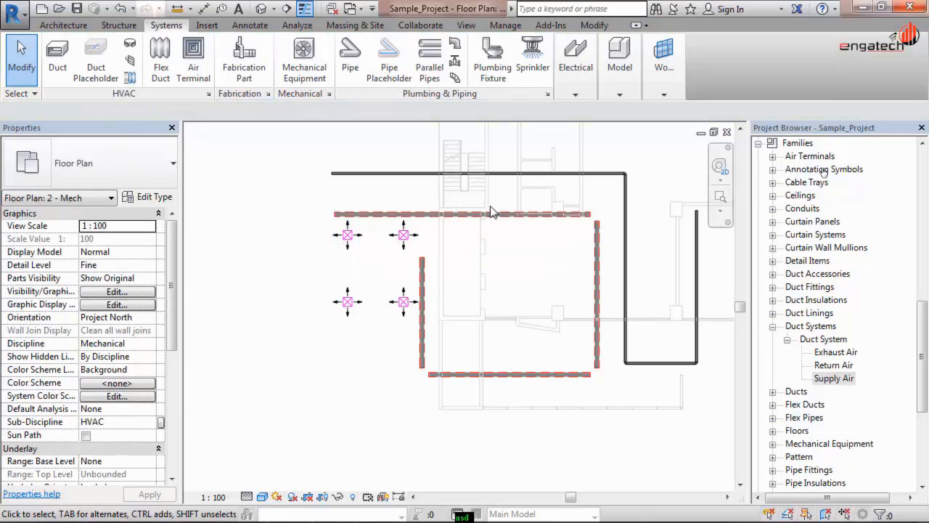
{"action": "left_click", "coordinate": [117, 291]}
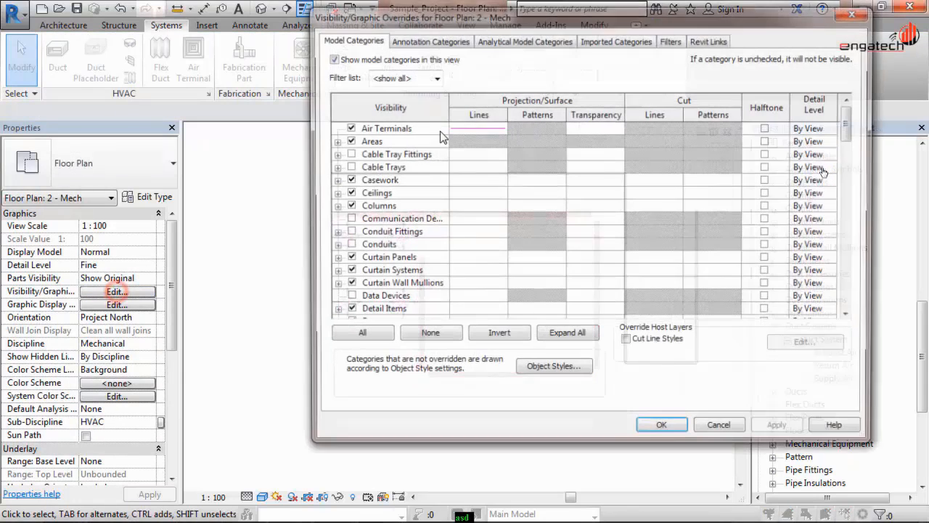
{"action": "left_click", "coordinate": [428, 38]}
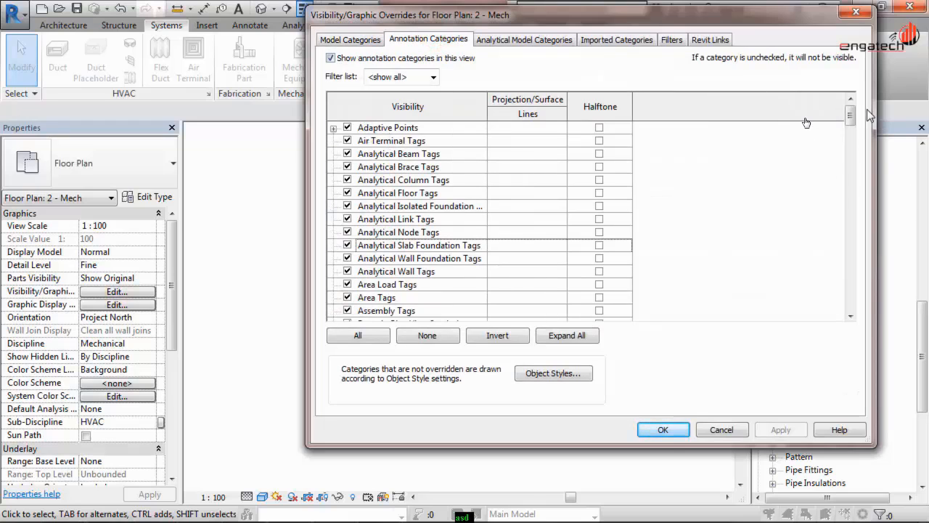
{"action": "mouse_move", "coordinate": [850, 114]}
{"action": "left_mouse_down"}
{"action": "mouse_move", "coordinate": [850, 313]}
{"action": "mouse_move", "coordinate": [849, 113]}
{"action": "left_mouse_up"}
{"action": "left_click", "coordinate": [590, 40]}
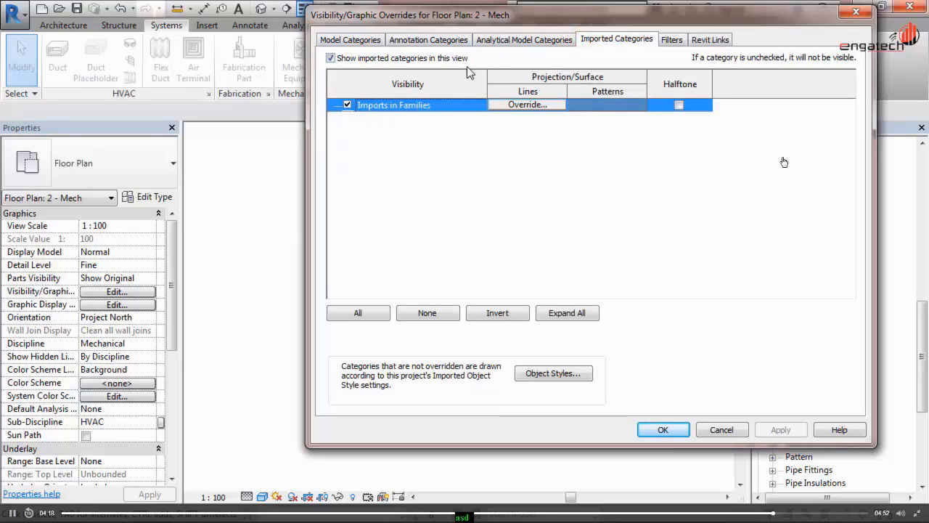
{"action": "left_click", "coordinate": [500, 40]}
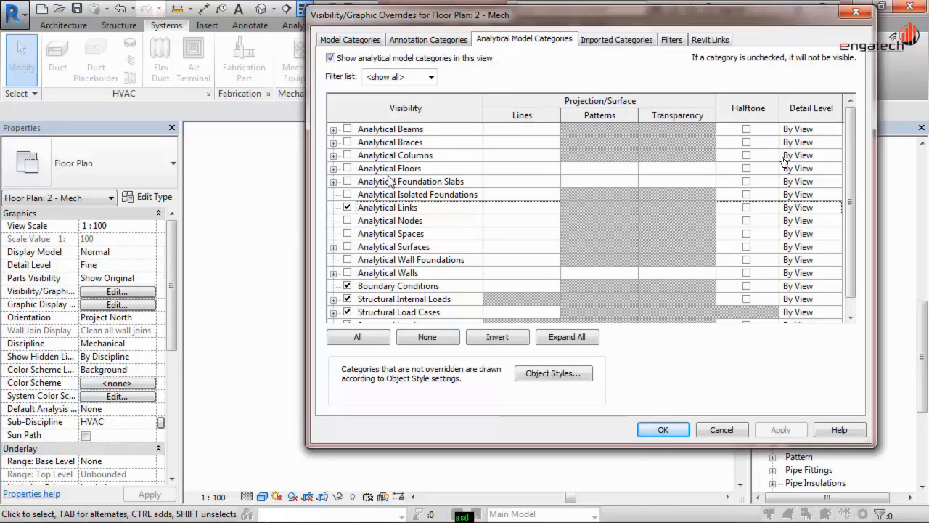
{"action": "left_click", "coordinate": [673, 40]}
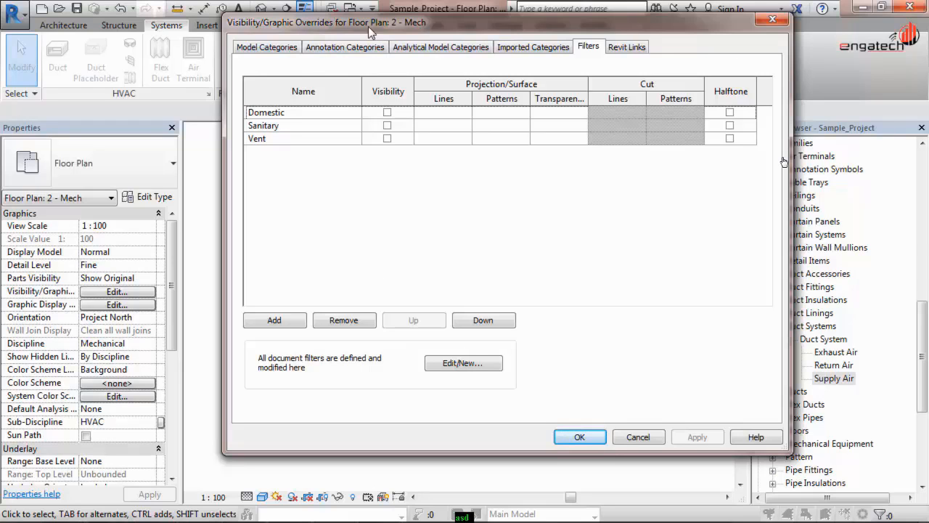
{"action": "left_click", "coordinate": [583, 438]}
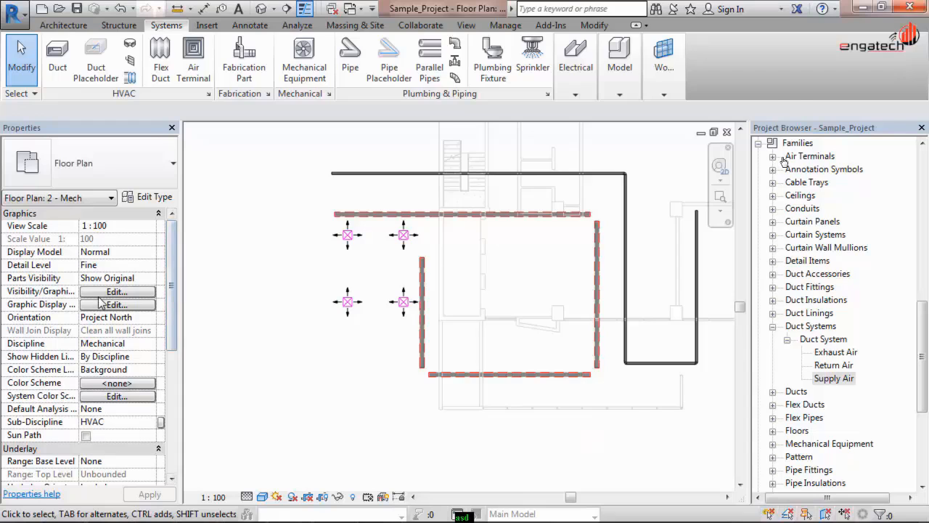
{"action": "left_click", "coordinate": [109, 292]}
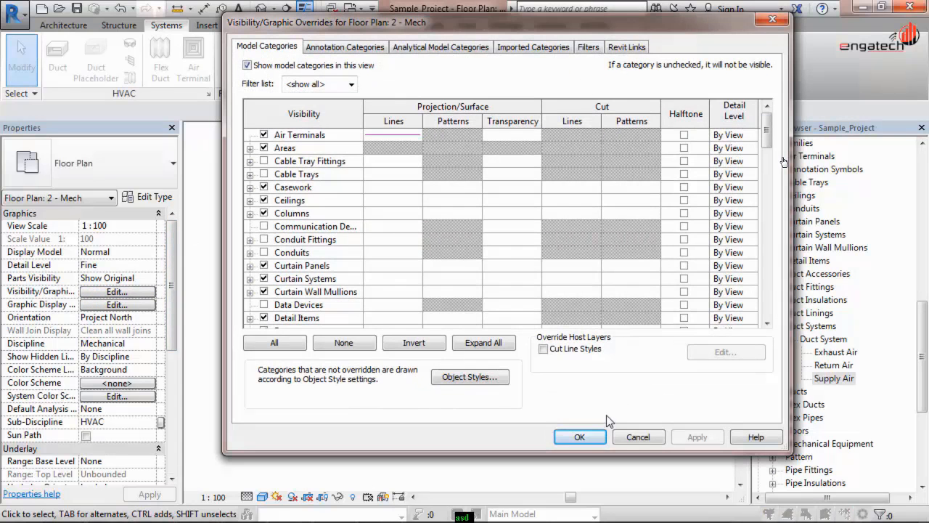
{"action": "left_click", "coordinate": [580, 437]}
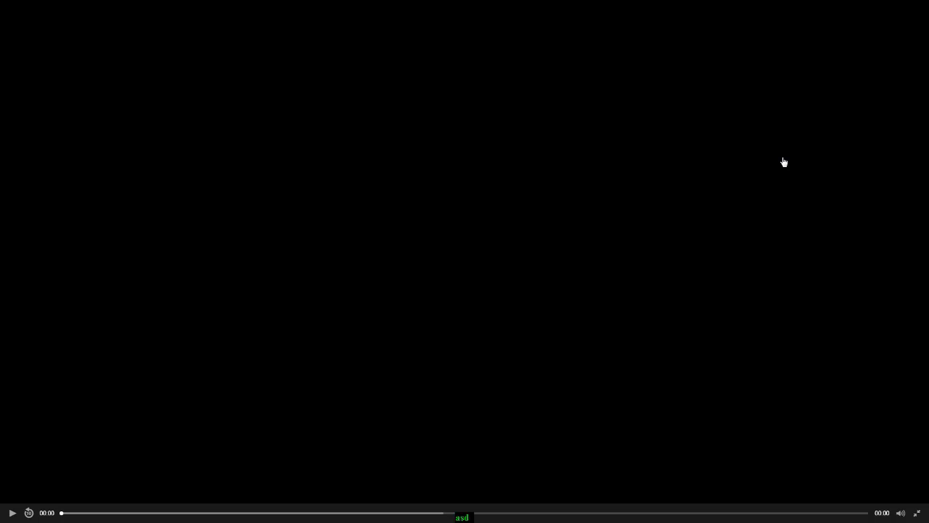
{"action": "left_click", "coordinate": [918, 512]}
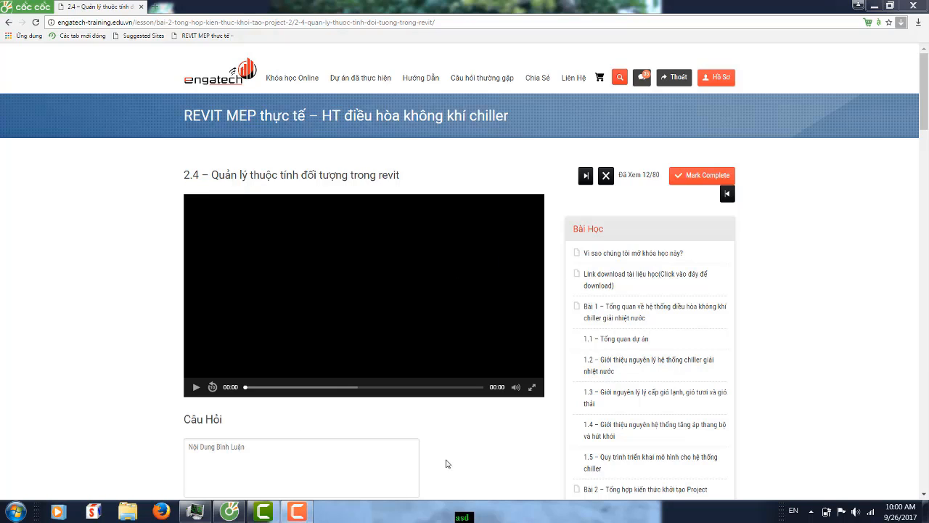
{"action": "left_click", "coordinate": [296, 513]}
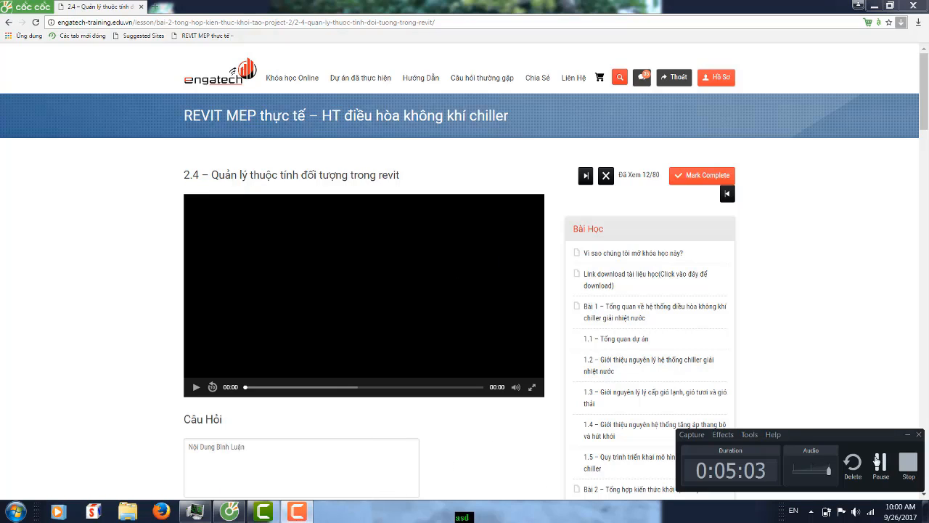